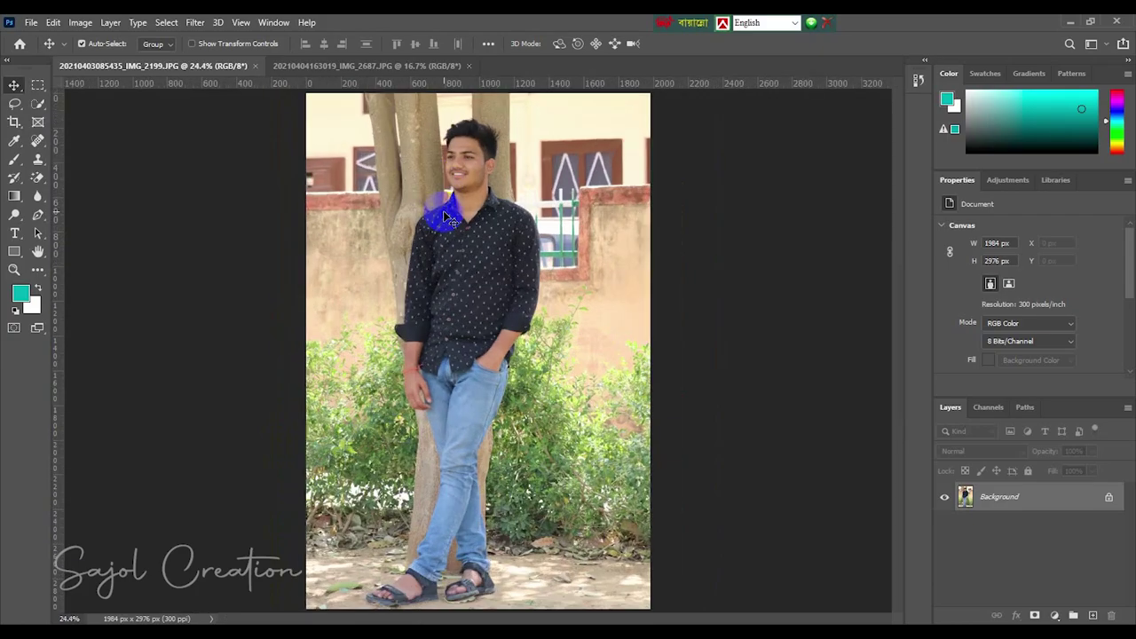
Run the Remove background quick action to mask the backdrop away from the man on Layer 0
click(1070, 45)
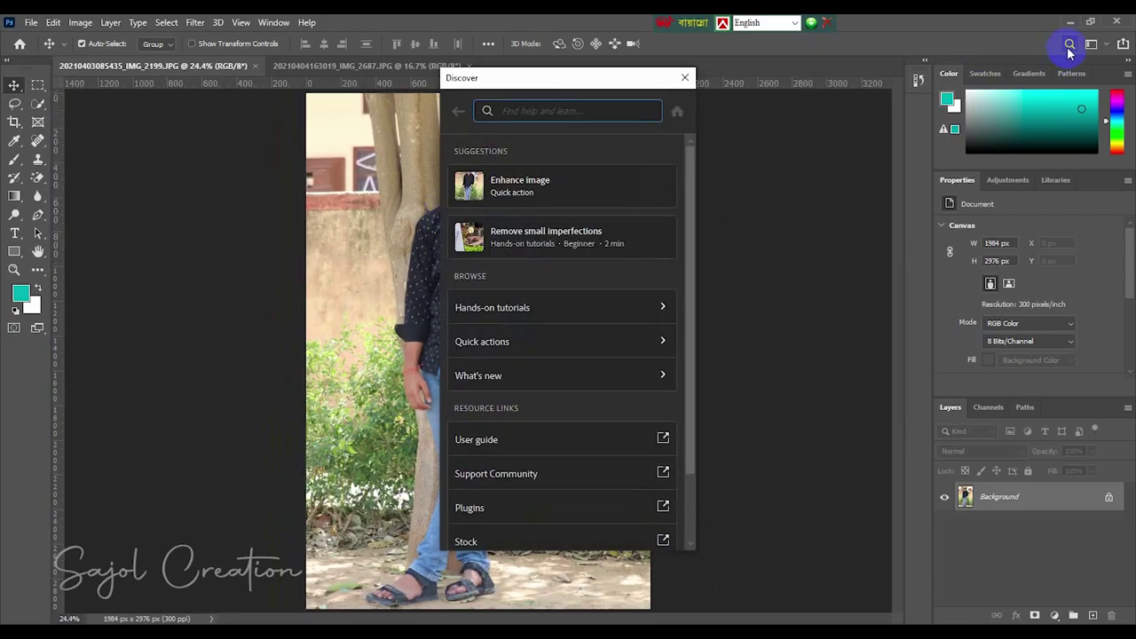
click(622, 335)
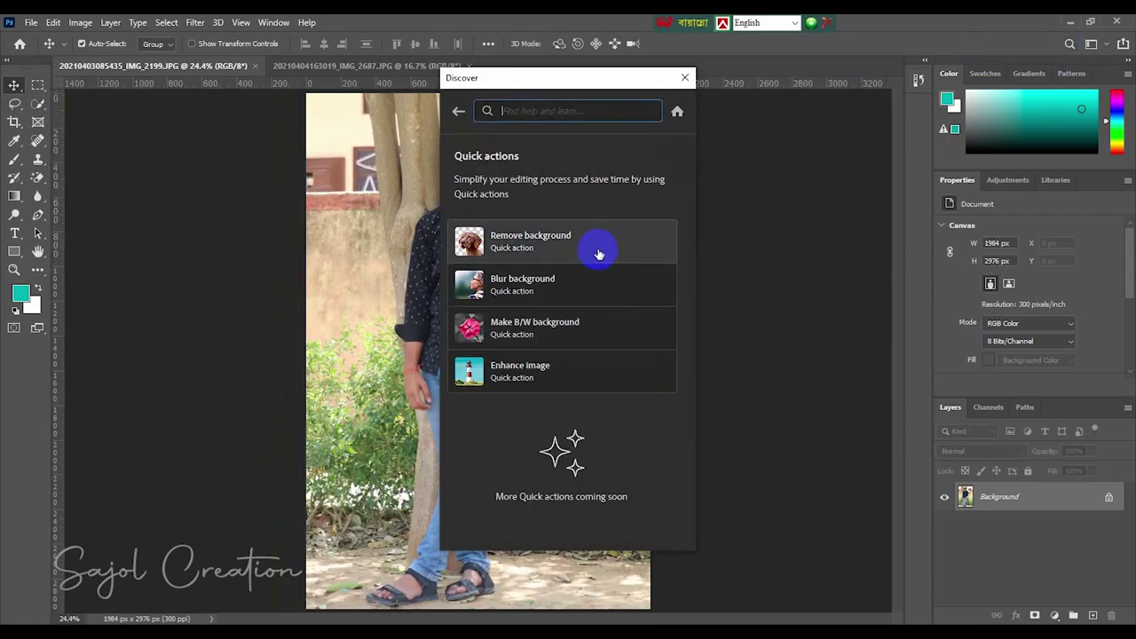
click(600, 255)
drag(573, 78, 758, 78)
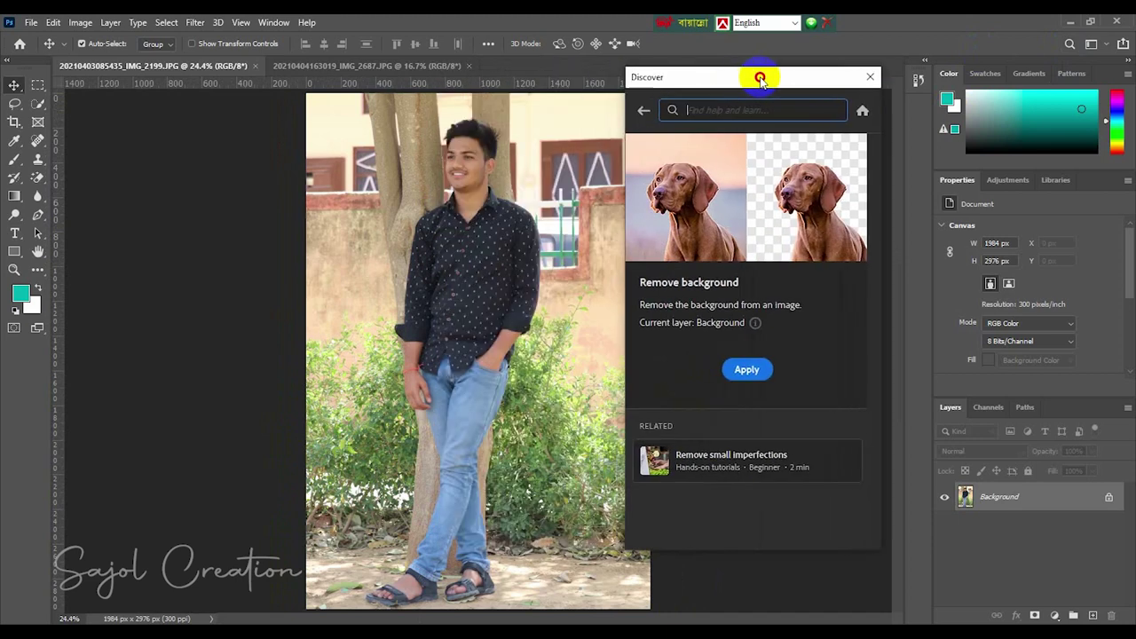
click(749, 372)
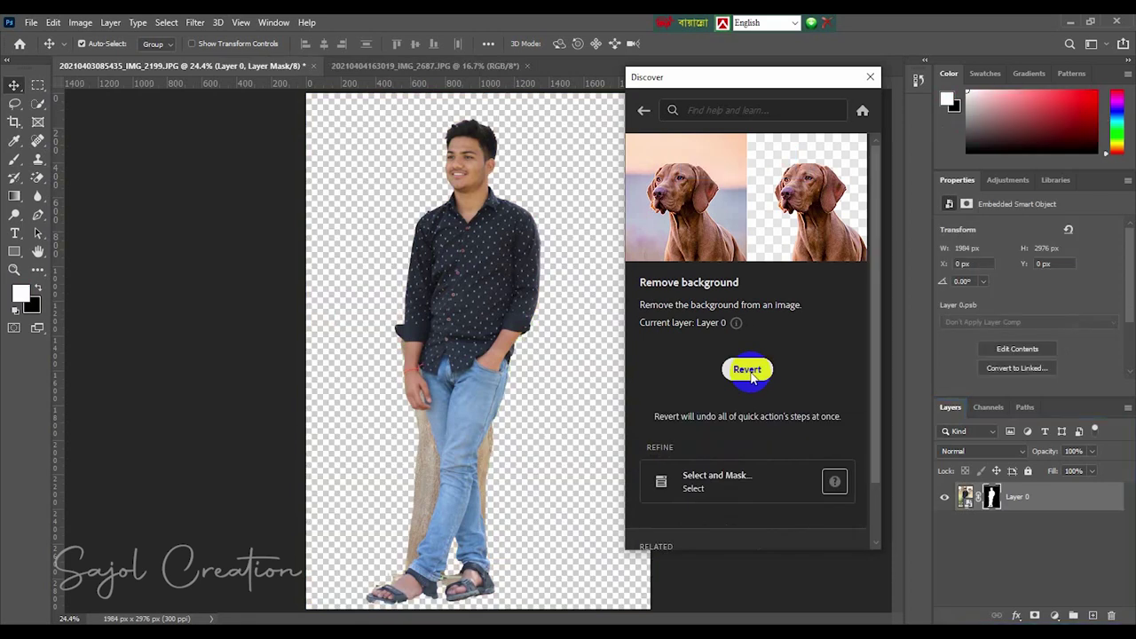
In Select and Mask, brush the mask edges along the tree trunk and shirt collar
click(719, 478)
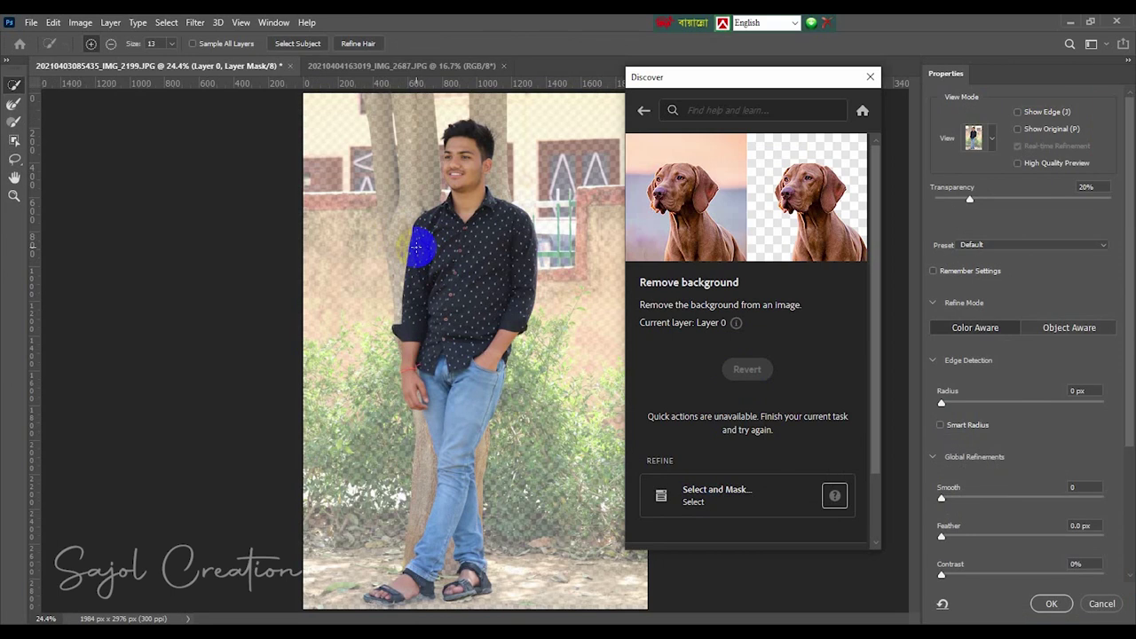
mouse_move(404, 207)
mouse_down()
mouse_move(384, 103)
mouse_move(399, 214)
mouse_up()
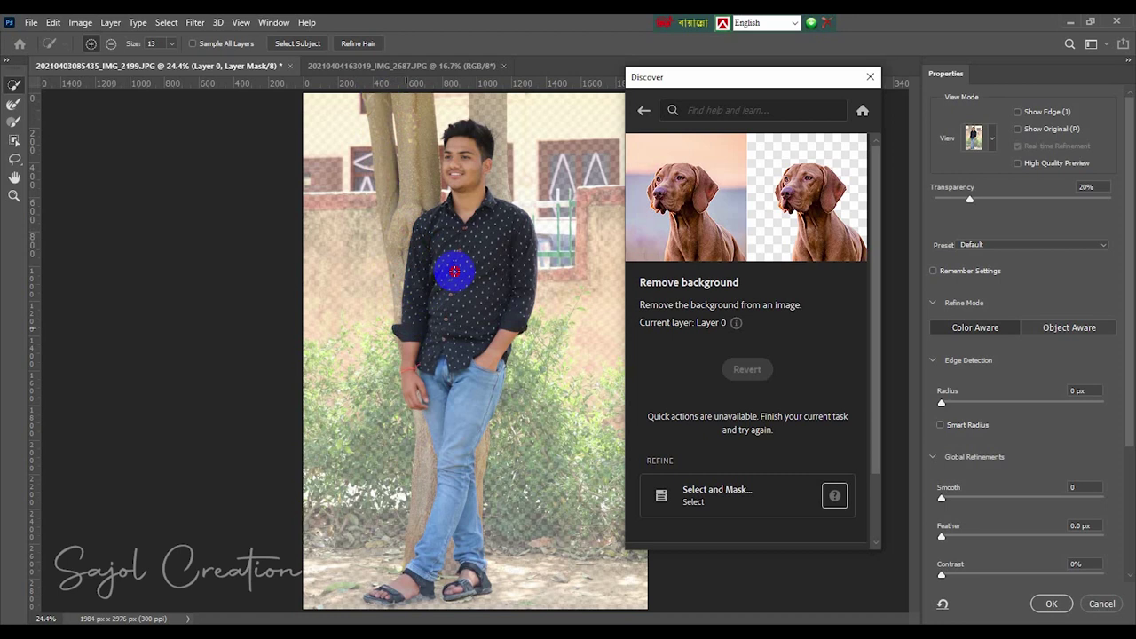
drag(398, 303, 488, 192)
click(478, 307)
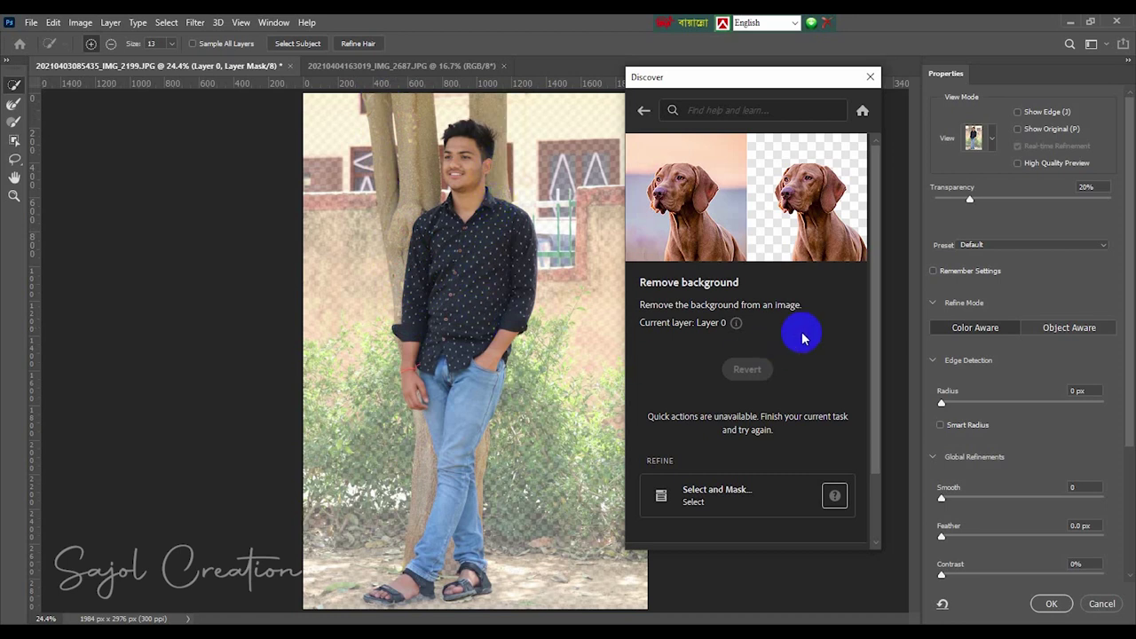
scroll(794, 337, down, 2)
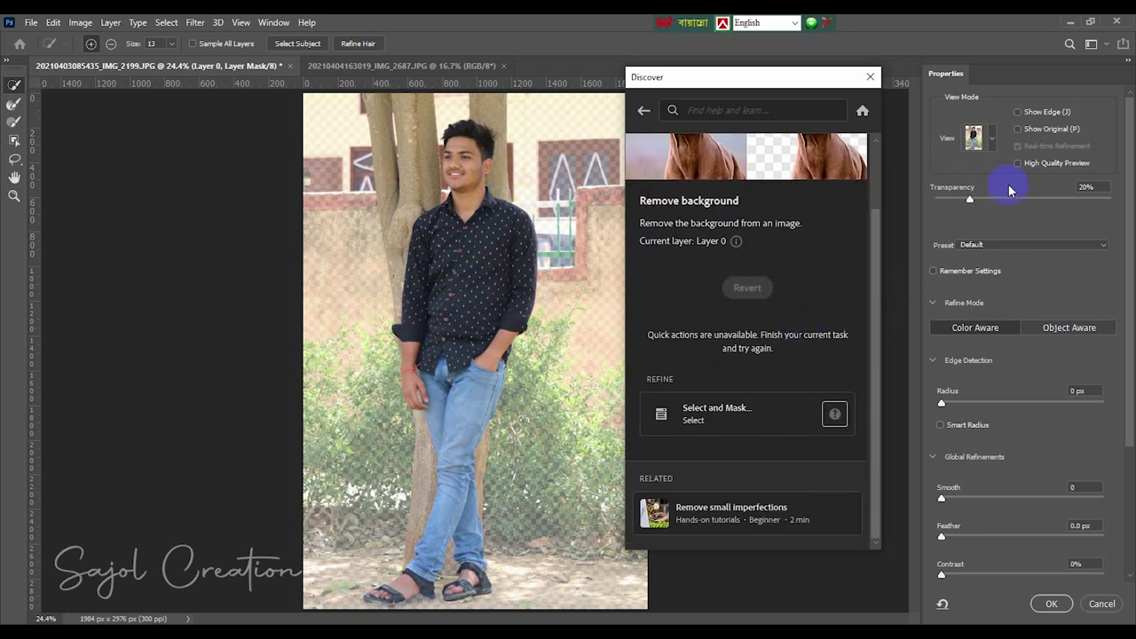
Preview the mask in Overlay view and output the refined cutout to a new layer
click(995, 145)
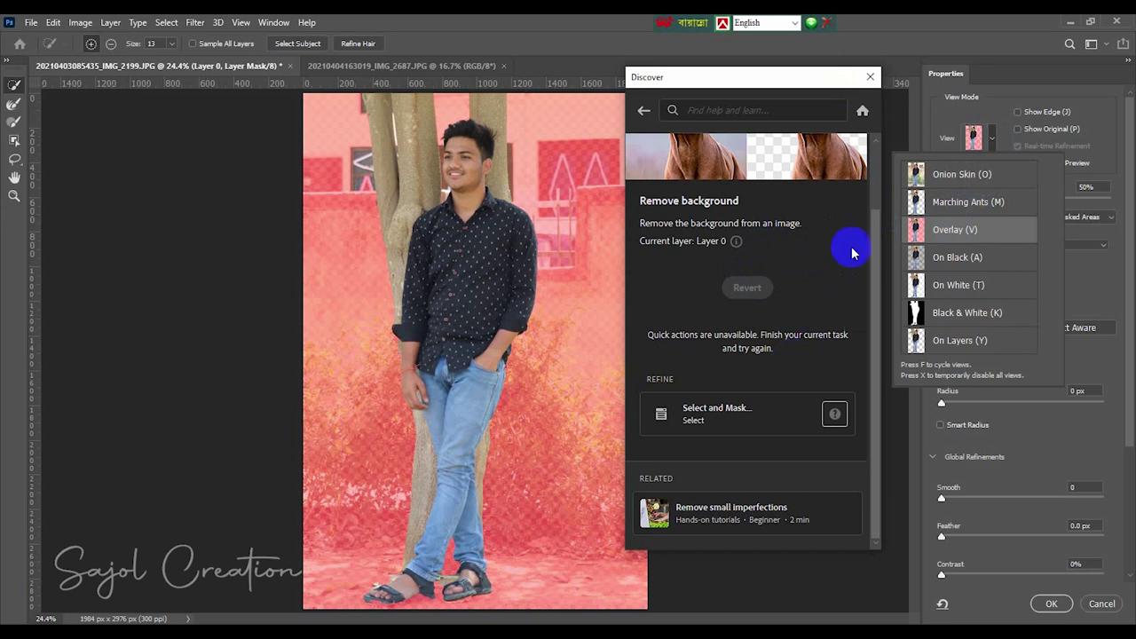
click(870, 76)
scroll(1009, 542, down, 2)
scroll(1009, 541, down, 3)
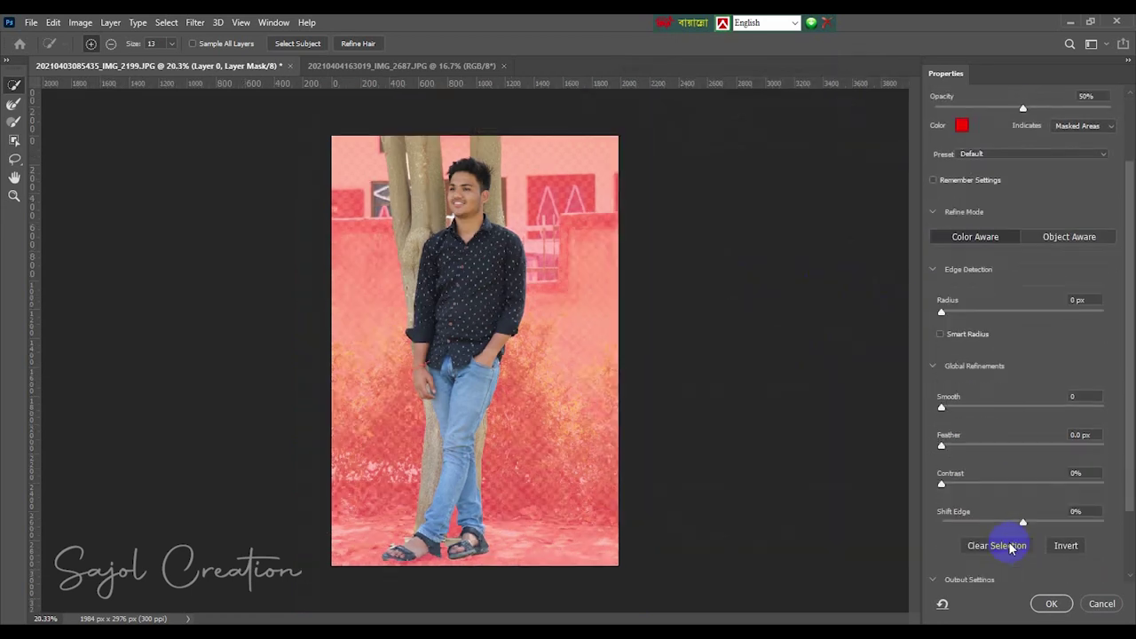
scroll(1009, 545, down, 1)
scroll(935, 584, down, 2)
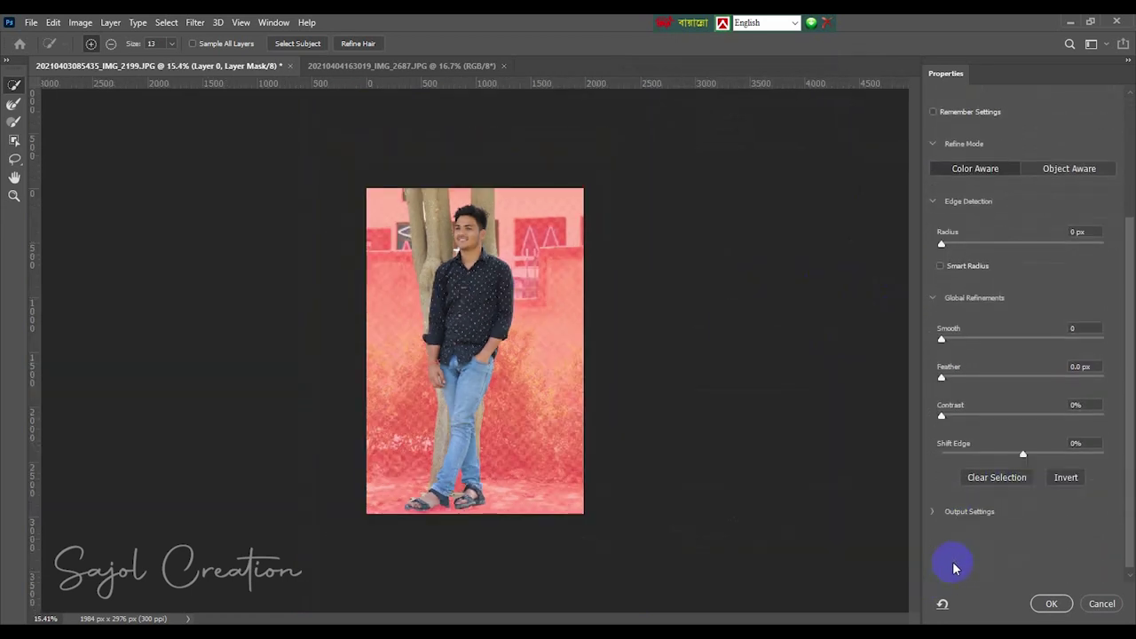
click(934, 495)
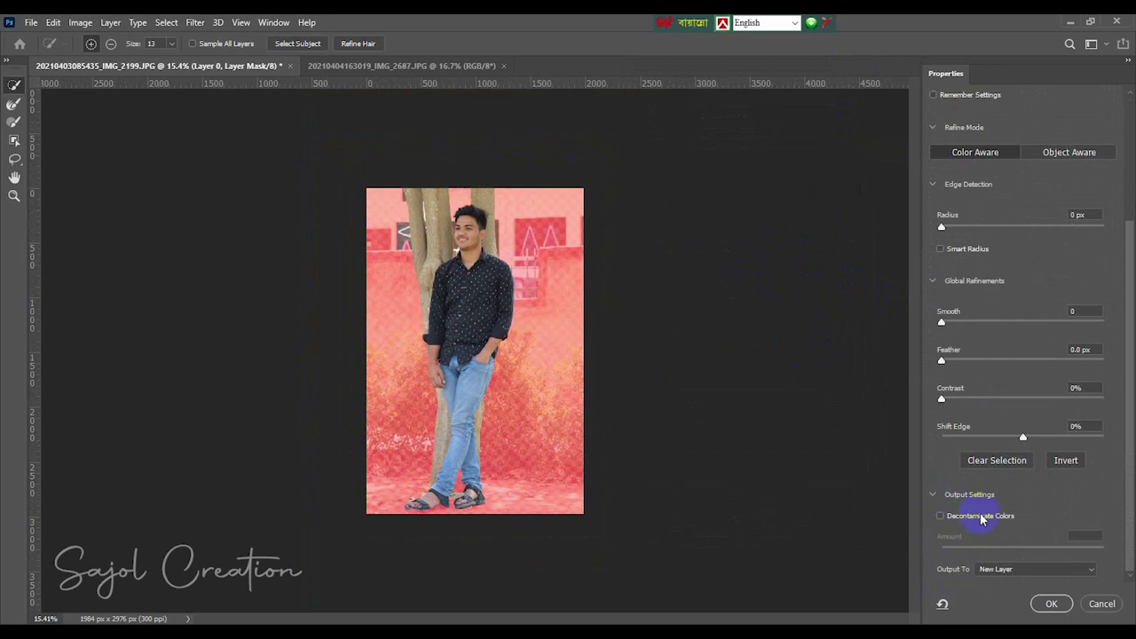
click(1034, 601)
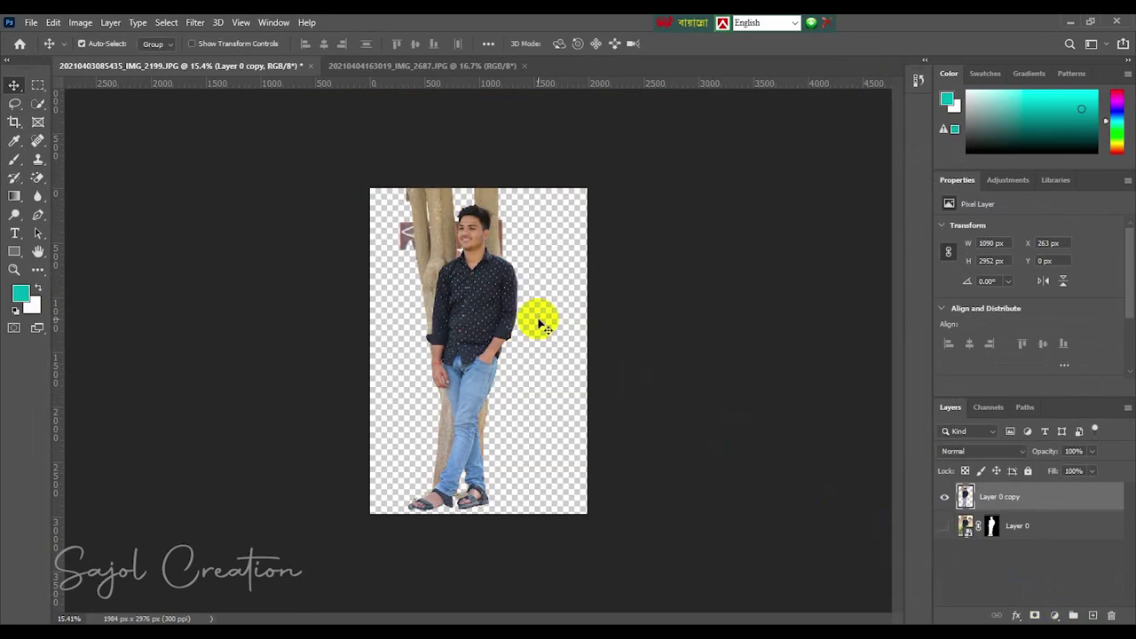
With the Eraser Tool, erase the reddish fringe along the left tree trunk
scroll(806, 332, up, 1)
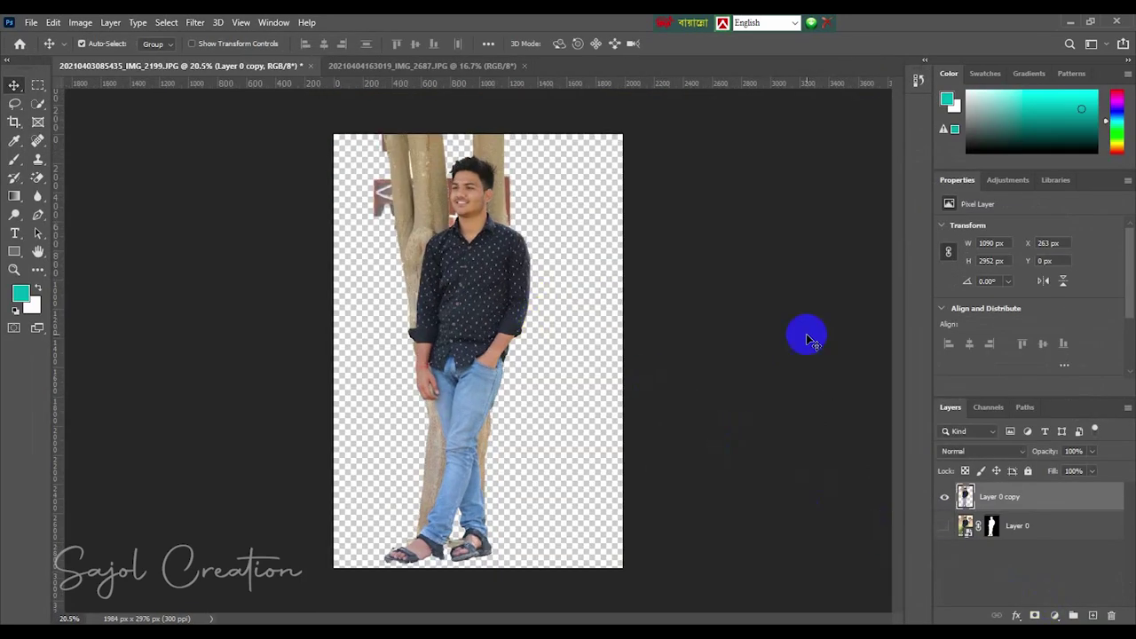
right_click(38, 178)
click(89, 175)
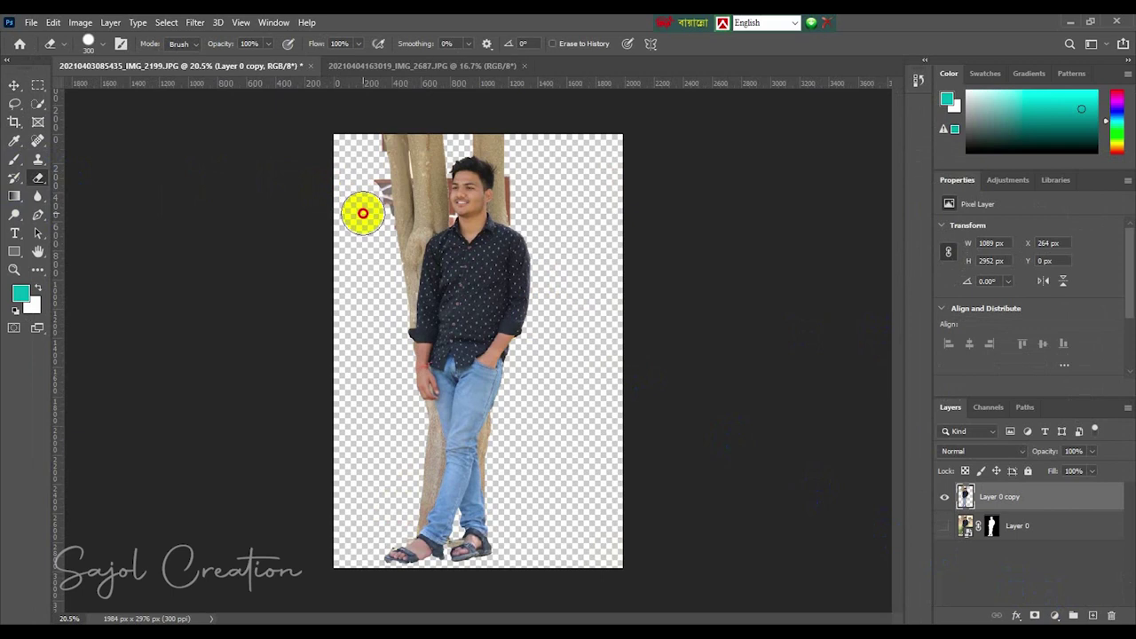
drag(363, 213, 367, 202)
scroll(370, 208, up, 2)
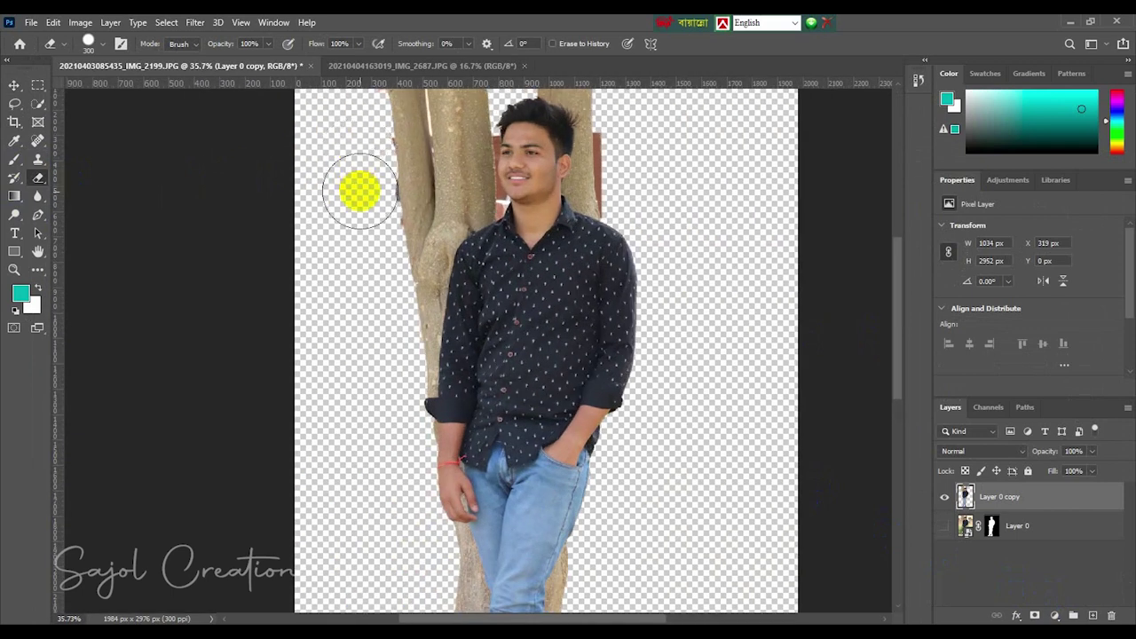
click(363, 211)
drag(368, 221, 357, 308)
scroll(329, 177, down, 1)
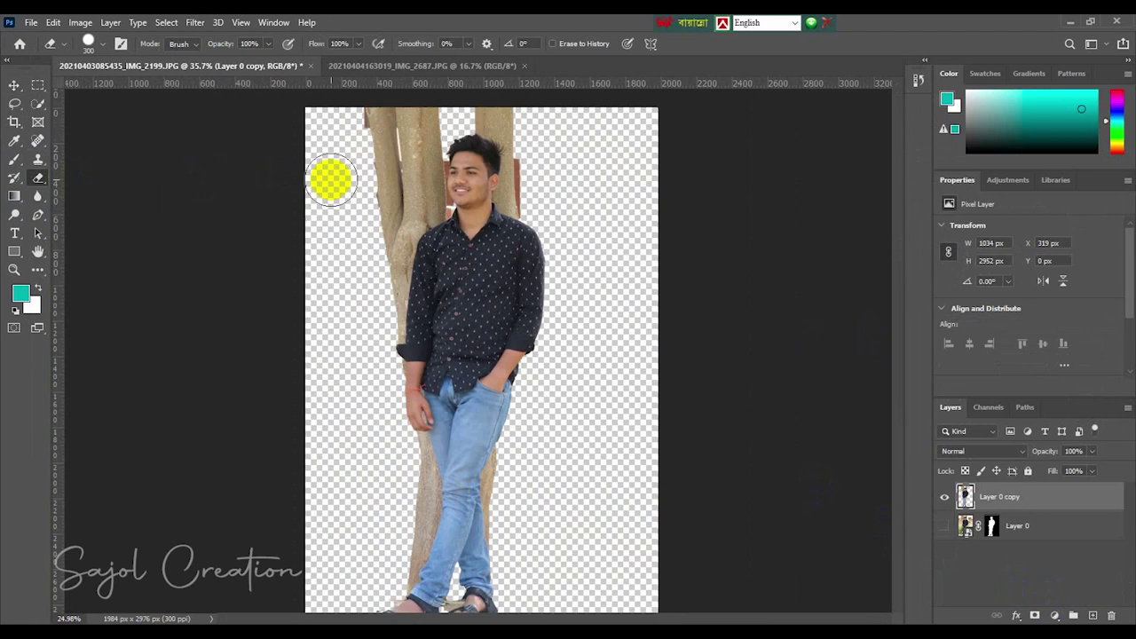
scroll(347, 139, up, 1)
scroll(377, 149, up, 1)
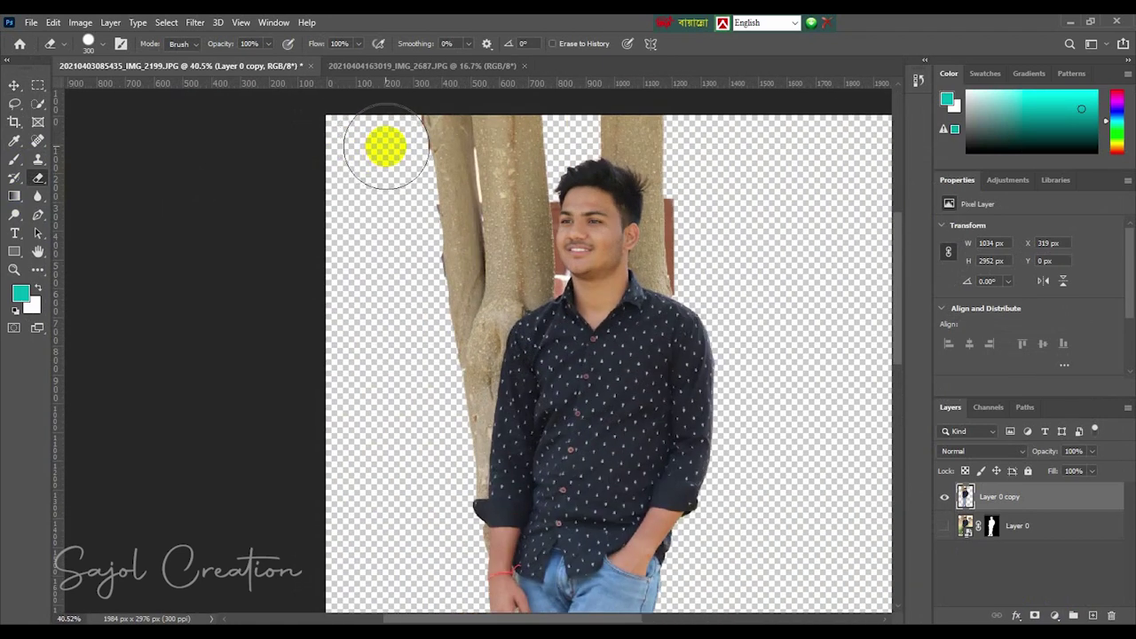
click(381, 144)
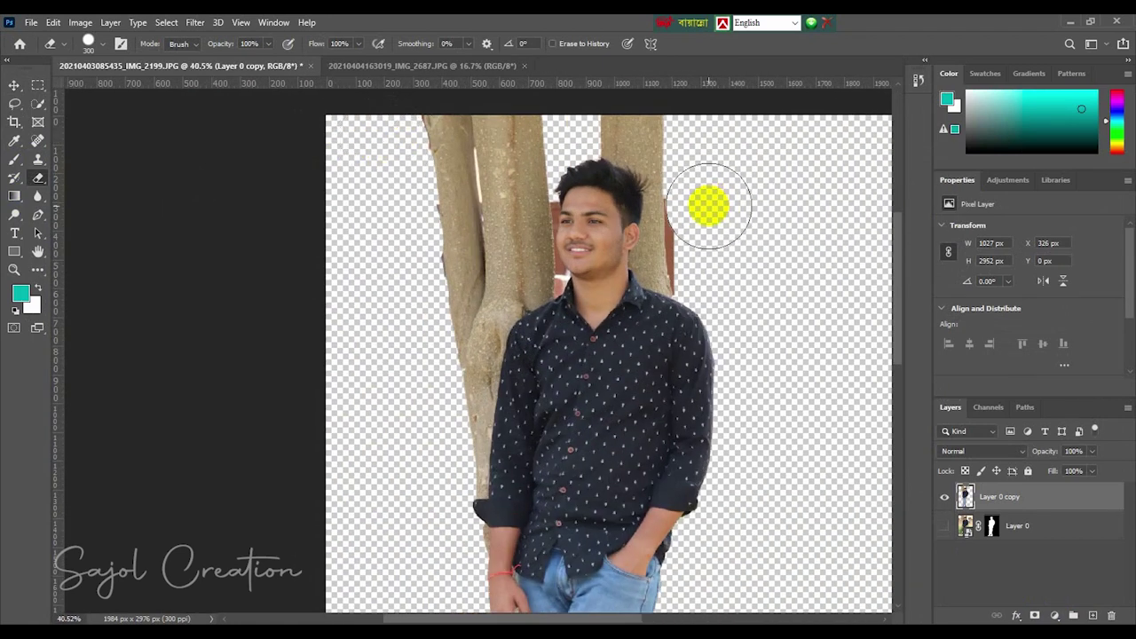
Erase leftovers beside the right trunk and make Layer 0 visible again
drag(710, 244, 710, 261)
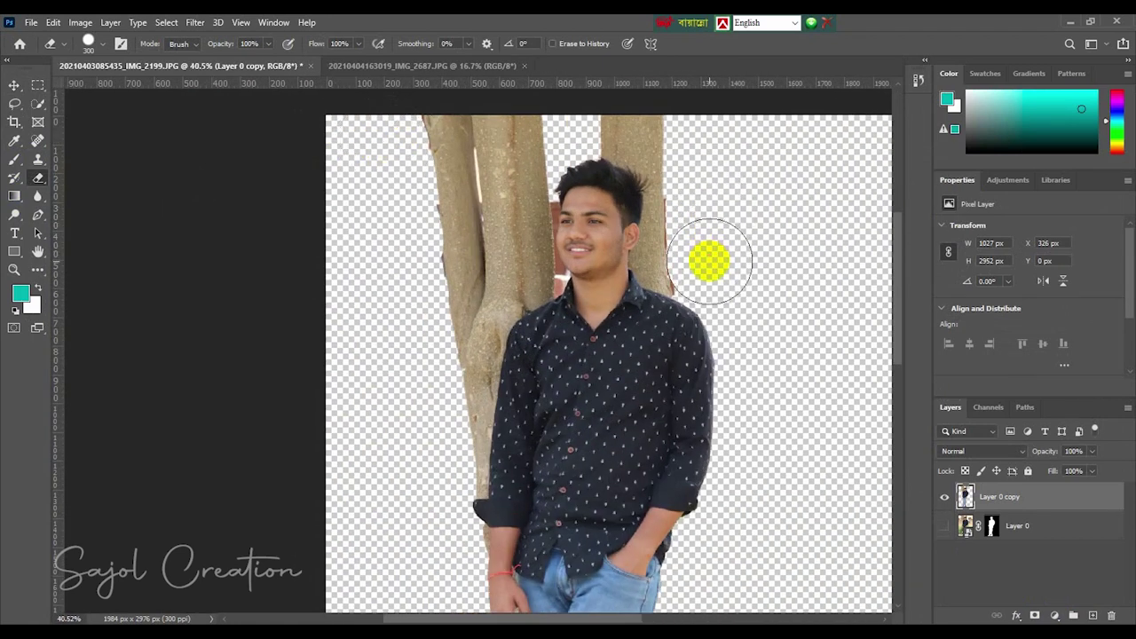
scroll(752, 255, down, 2)
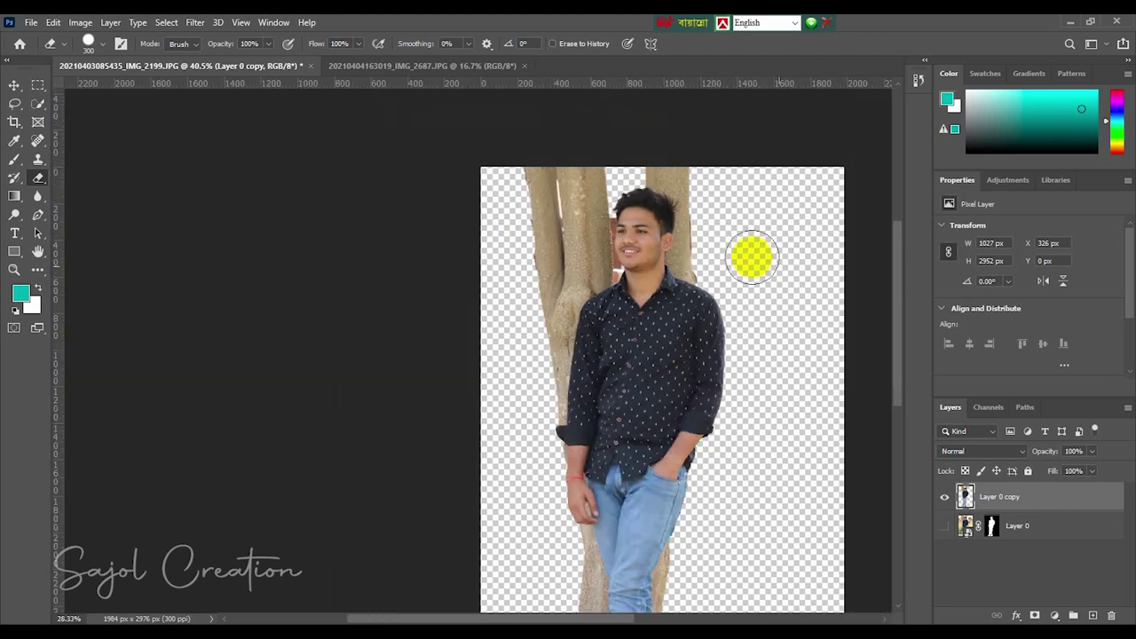
scroll(752, 258, down, 1)
scroll(752, 258, up, 1)
scroll(744, 261, up, 1)
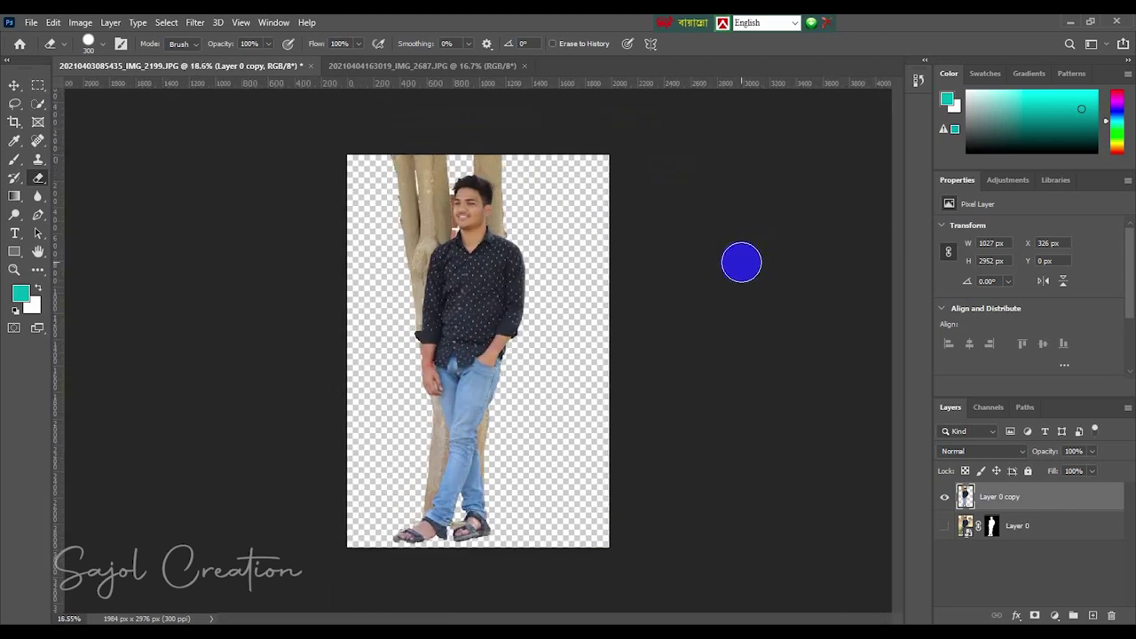
click(945, 526)
click(944, 496)
click(945, 496)
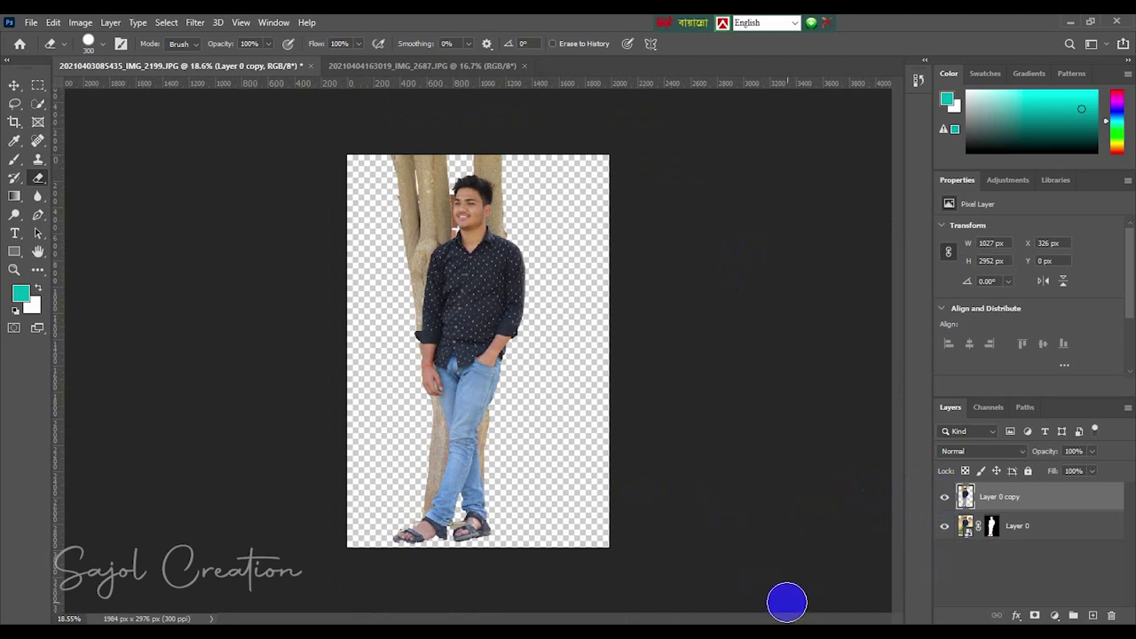
Scale the brick-wall Layer 2 with Free Transform until it covers the whole canvas
drag(474, 251, 471, 149)
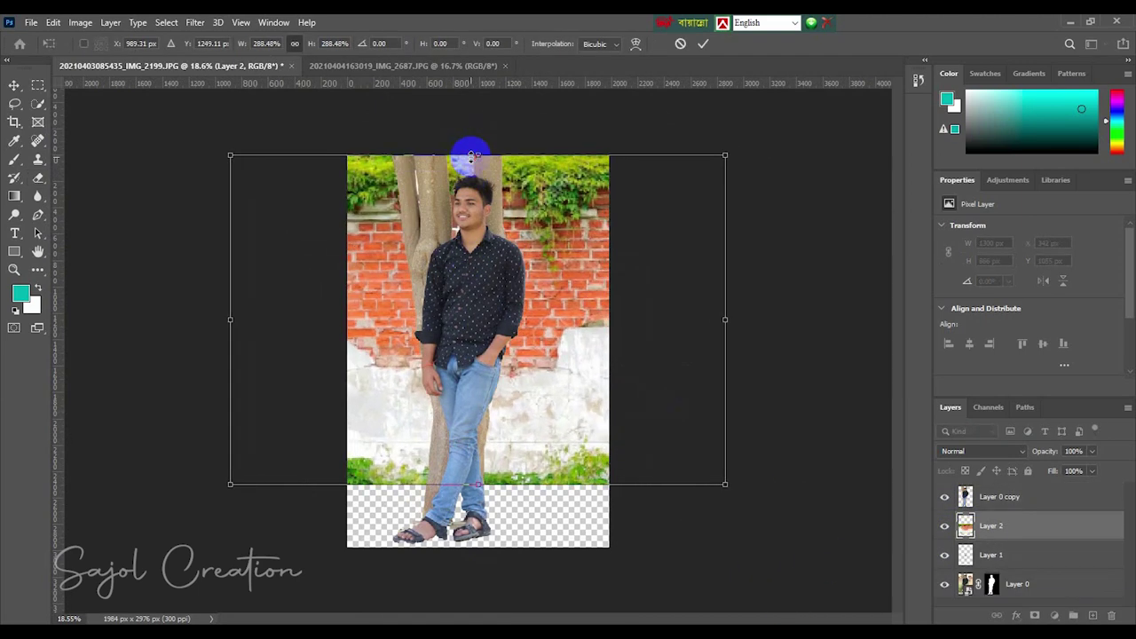
drag(477, 485, 483, 548)
click(702, 43)
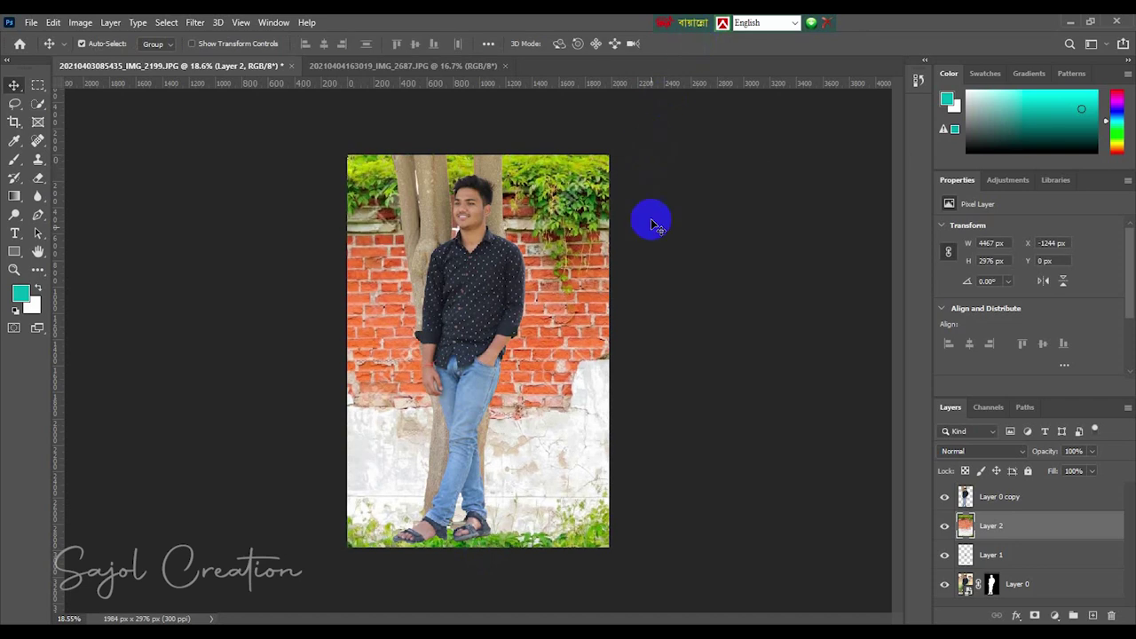
key(ctrl+z)
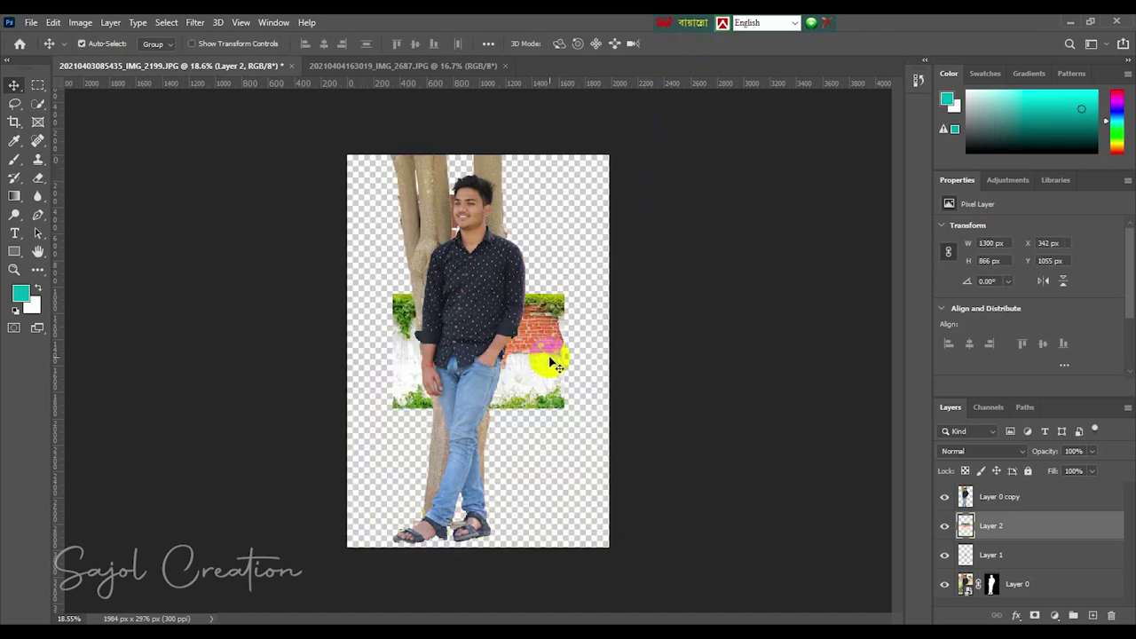
key(ctrl+t)
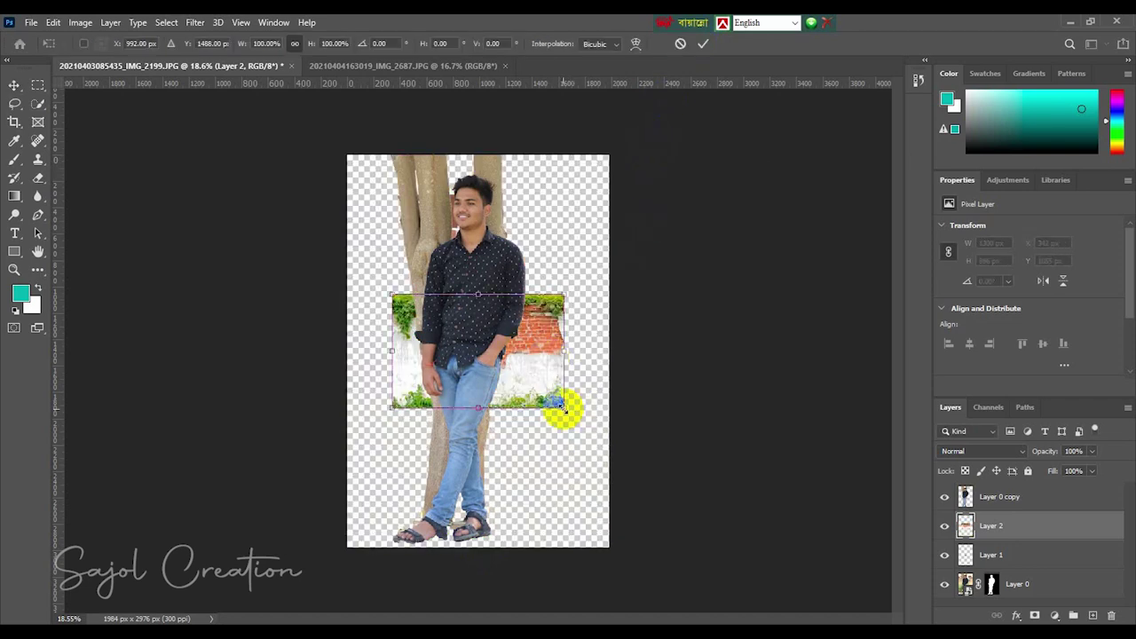
drag(564, 407, 615, 543)
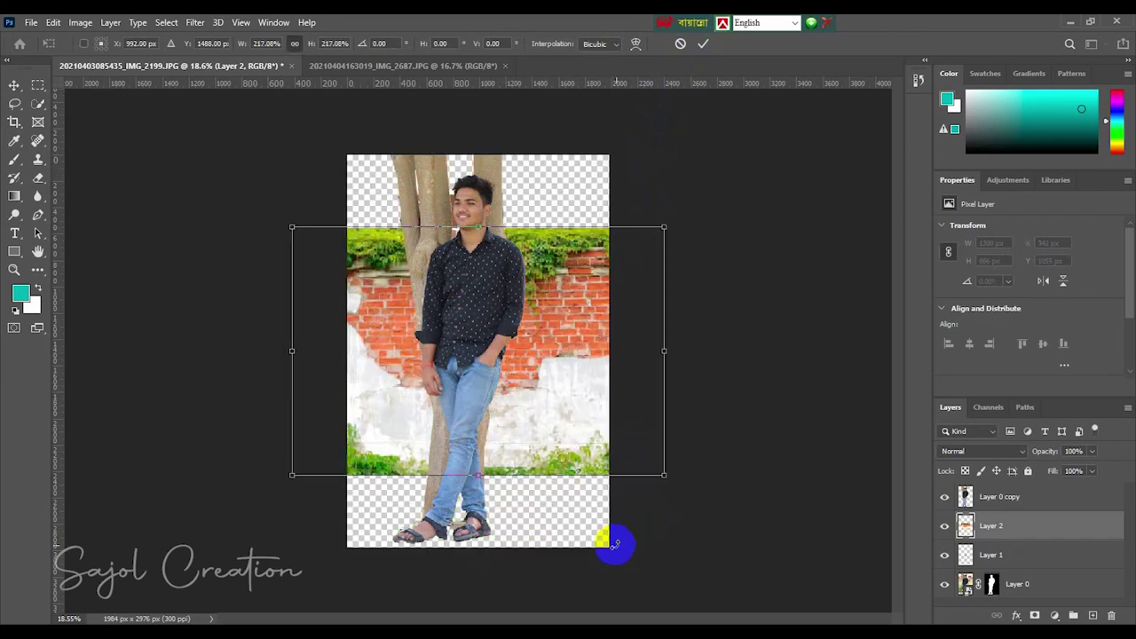
drag(666, 476, 679, 548)
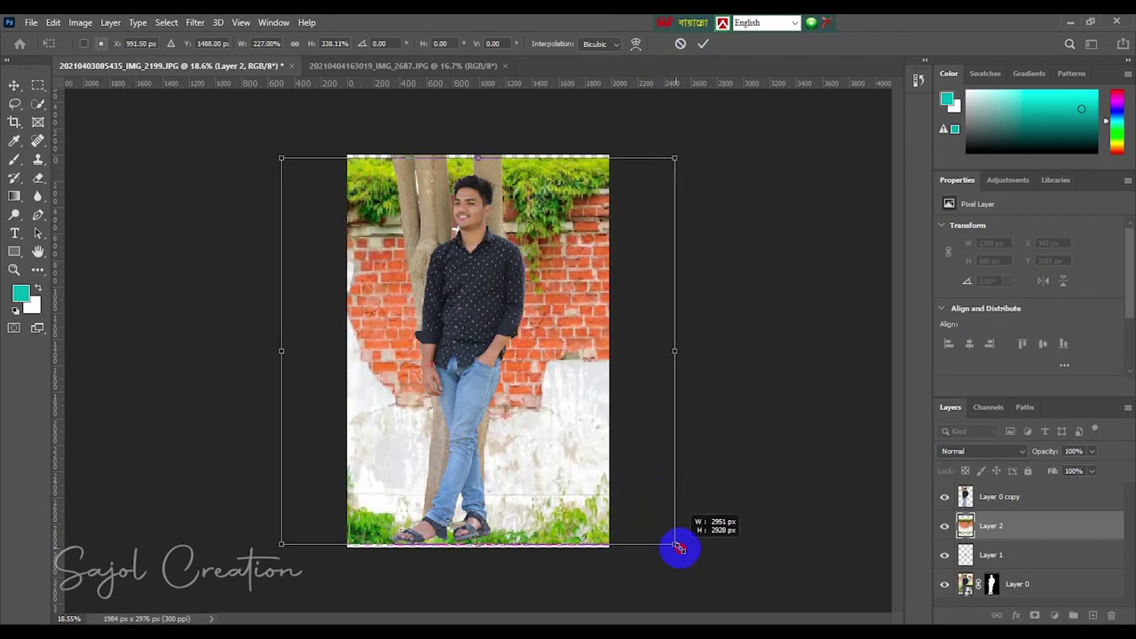
click(703, 44)
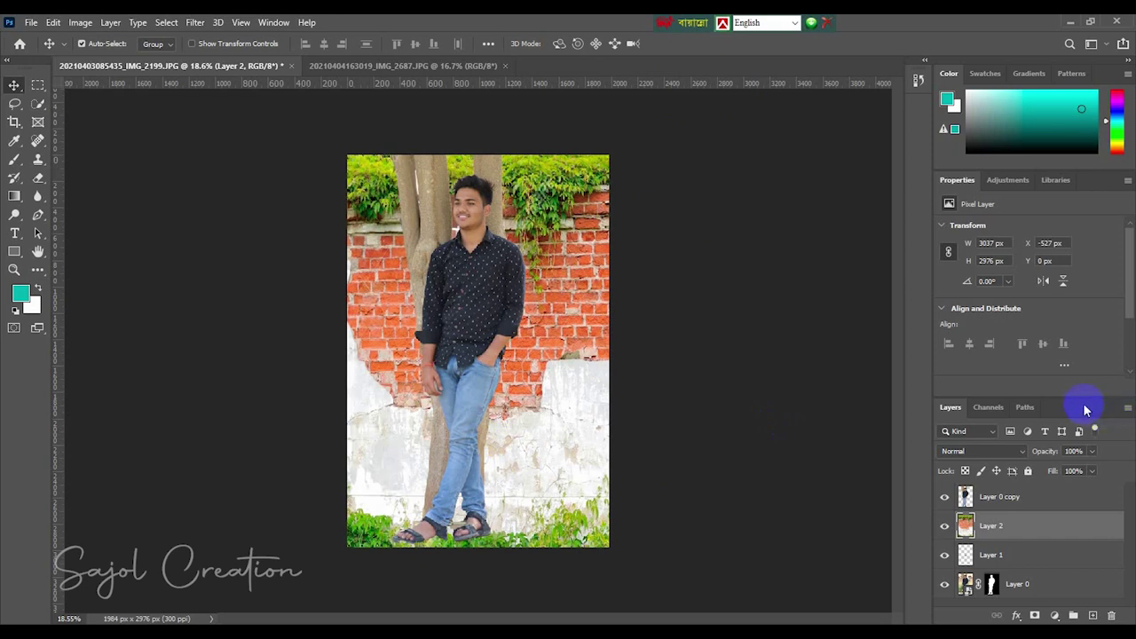
Crop the bottom edge so the canvas measures 1984 × 2804 px
click(15, 122)
drag(481, 553, 515, 578)
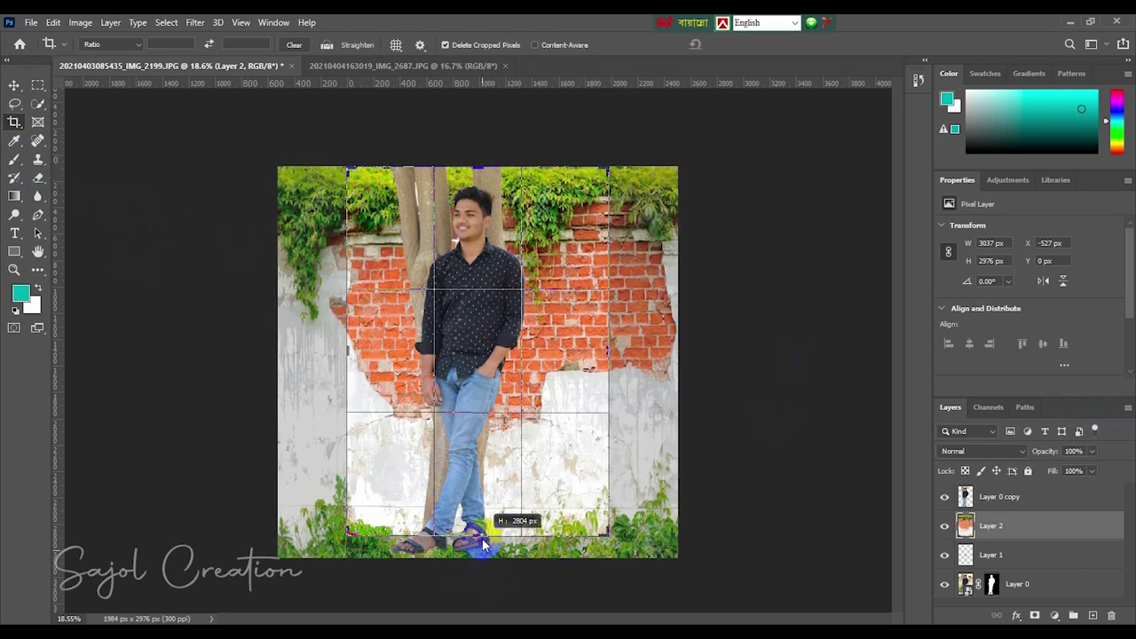
click(744, 44)
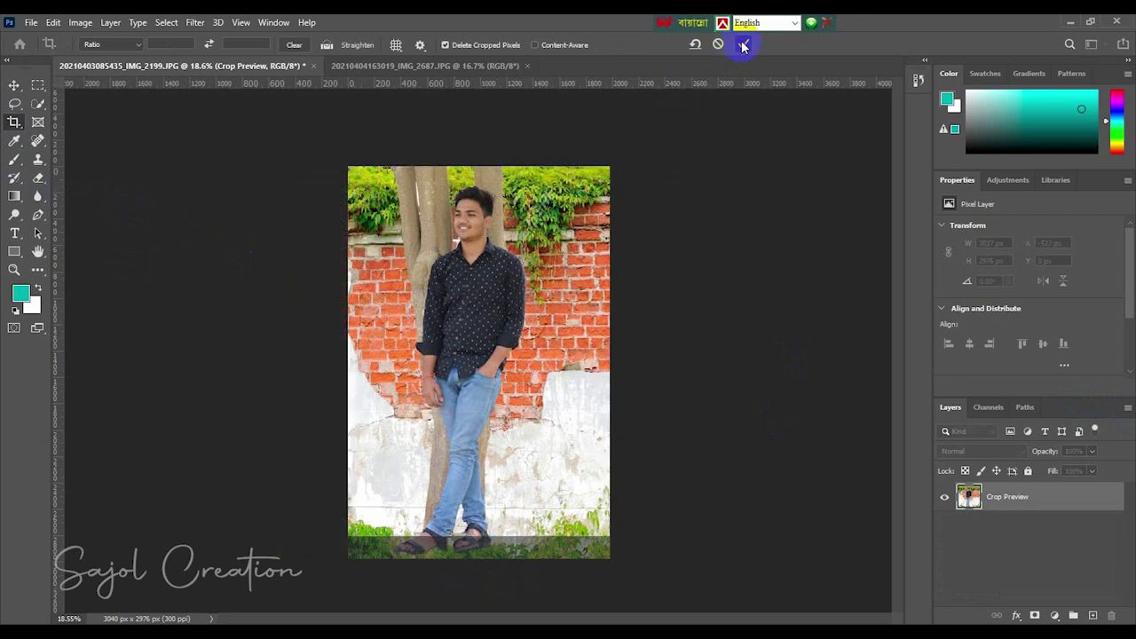
scroll(487, 401, up, 2)
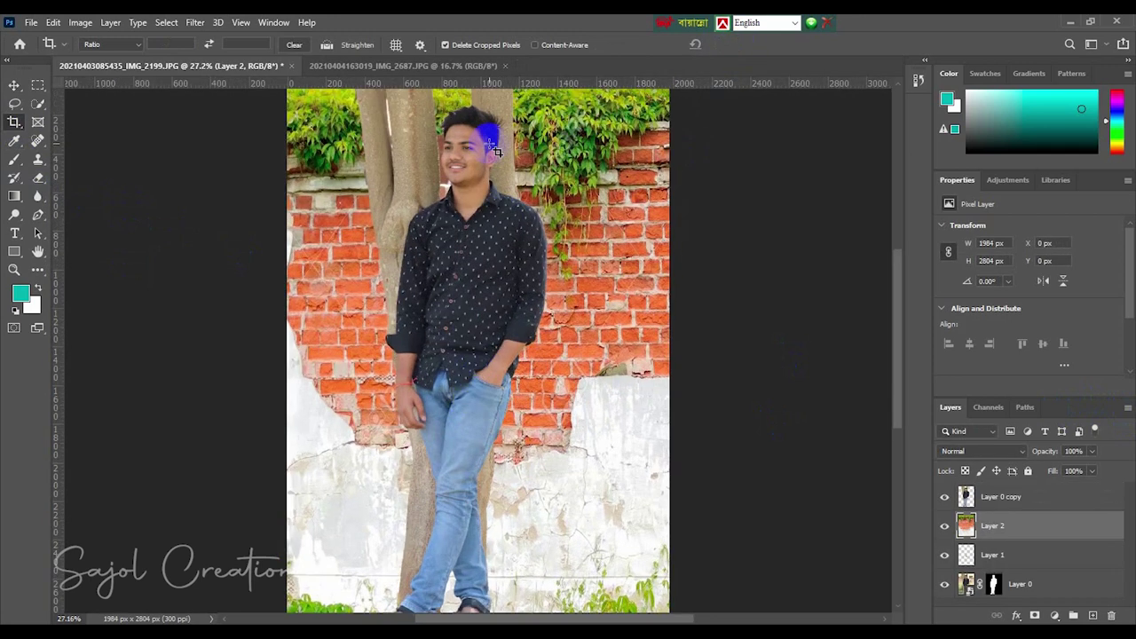
scroll(479, 267, up, 2)
scroll(486, 231, down, 2)
scroll(485, 230, down, 2)
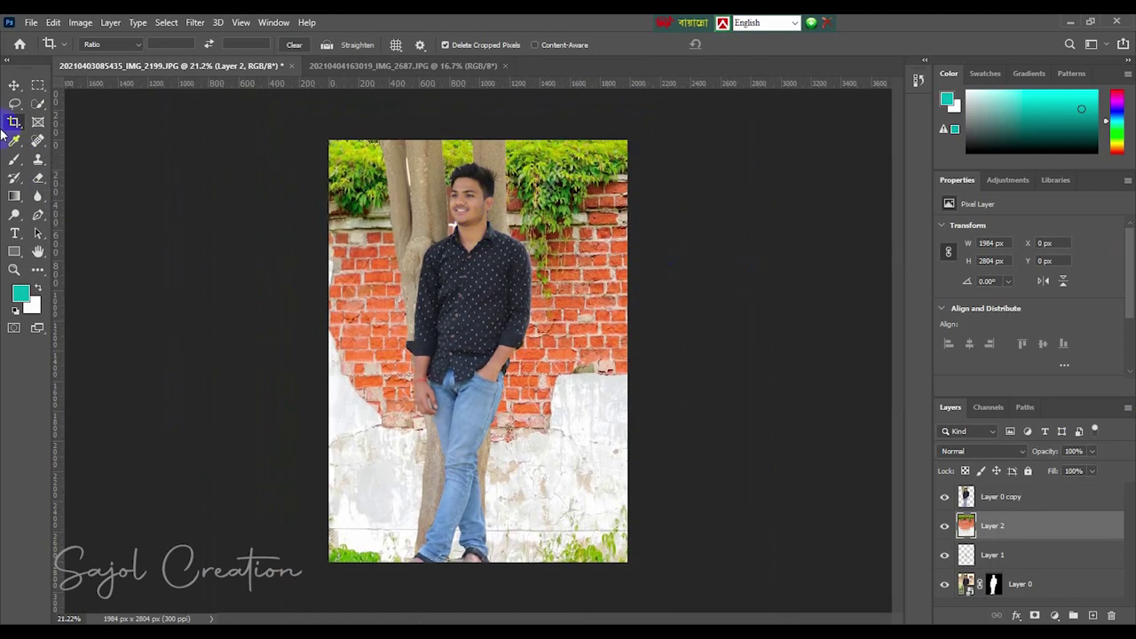
Duplicate Layer 2 and give the copy a 4 px Tilt-Shift blur with the focus moved low
drag(1032, 531, 1093, 616)
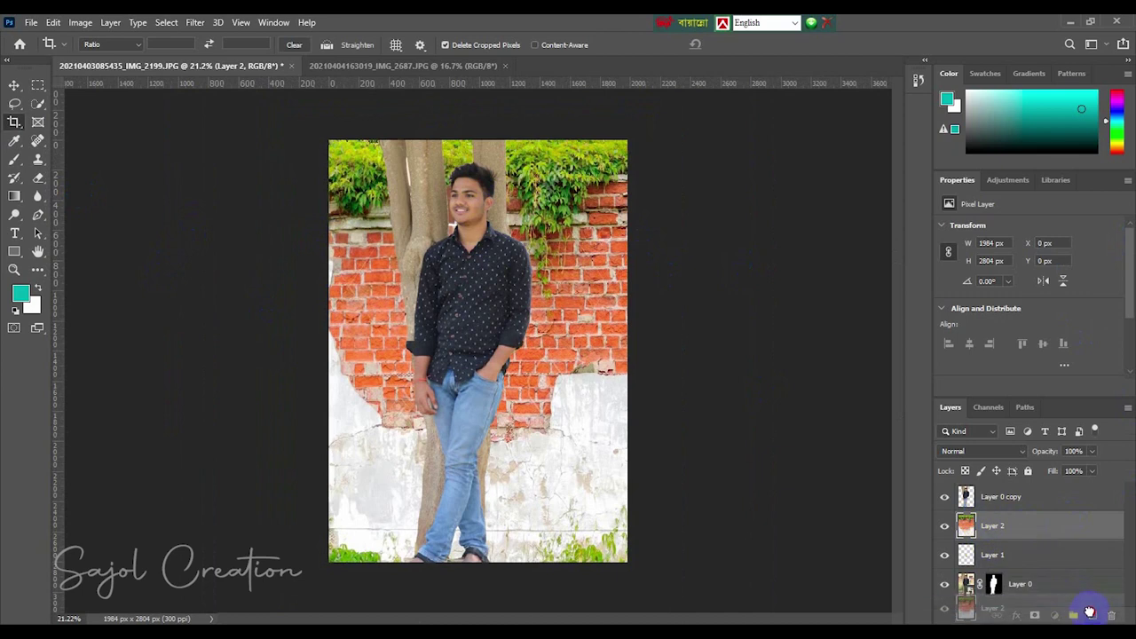
click(202, 24)
mouse_move(203, 204)
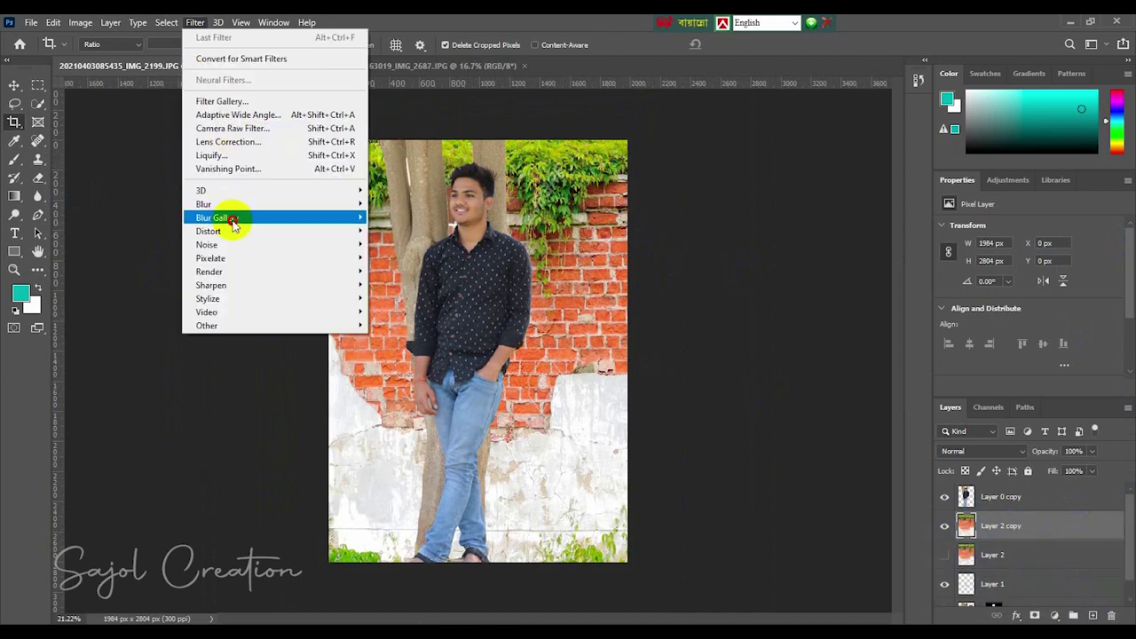
click(402, 234)
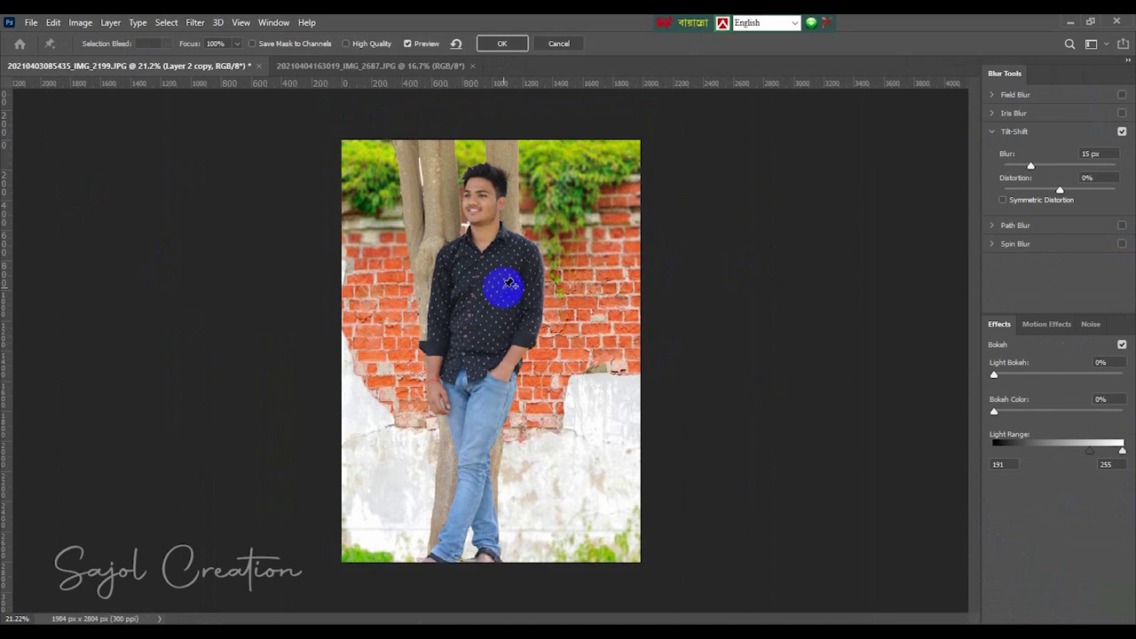
scroll(490, 351, down, 3)
drag(490, 351, 497, 502)
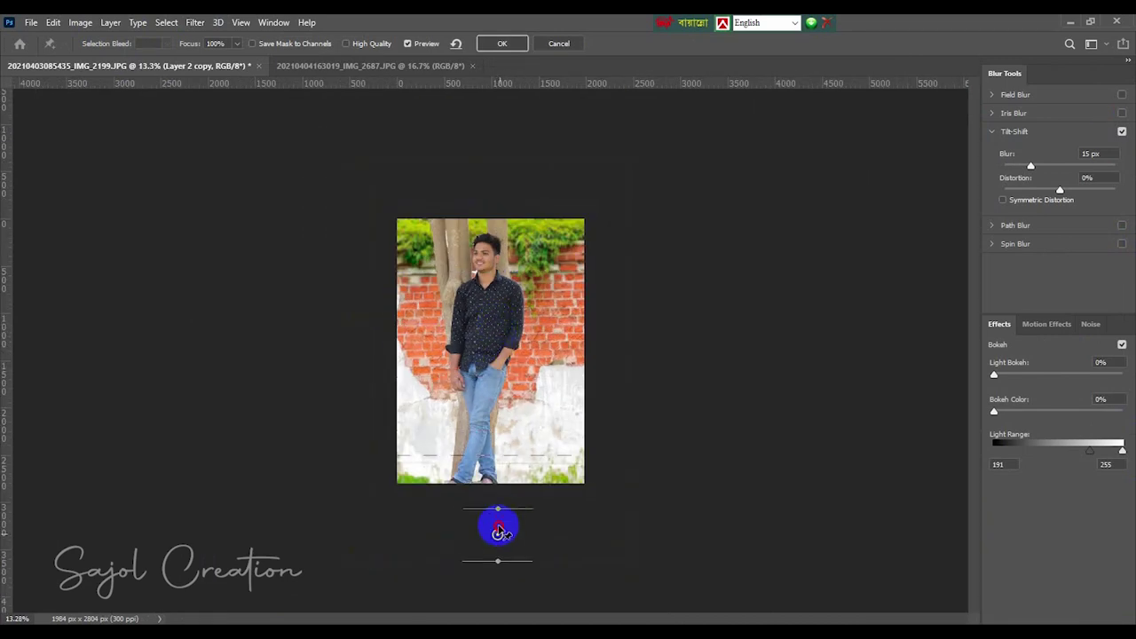
scroll(666, 308, up, 1)
scroll(666, 308, up, 1)
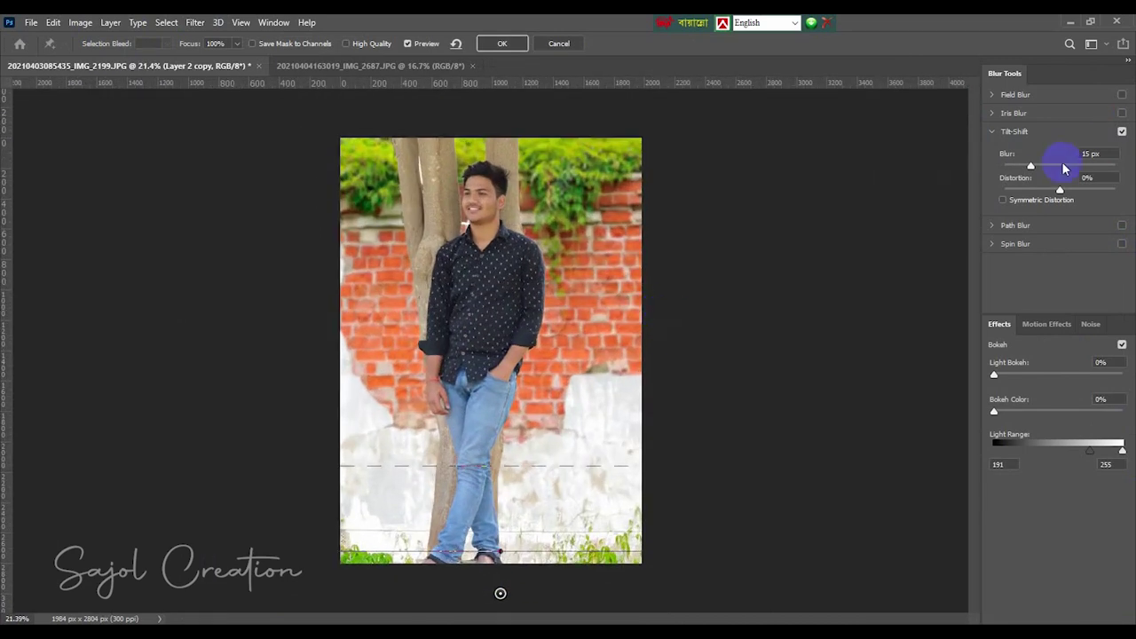
click(1062, 167)
drag(1063, 166, 992, 169)
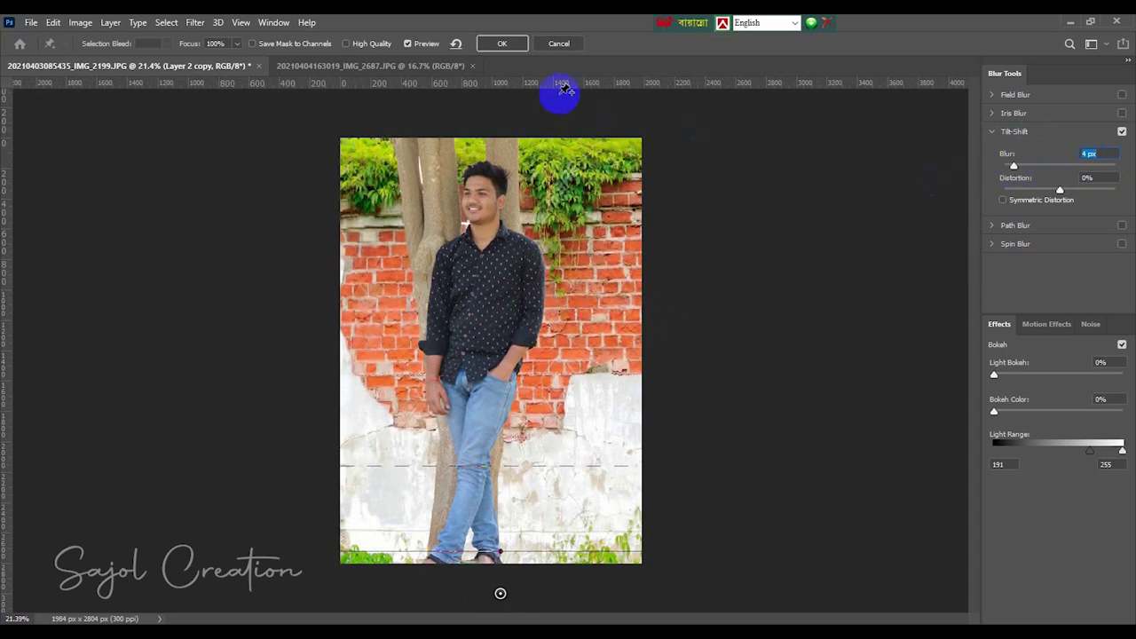
click(513, 44)
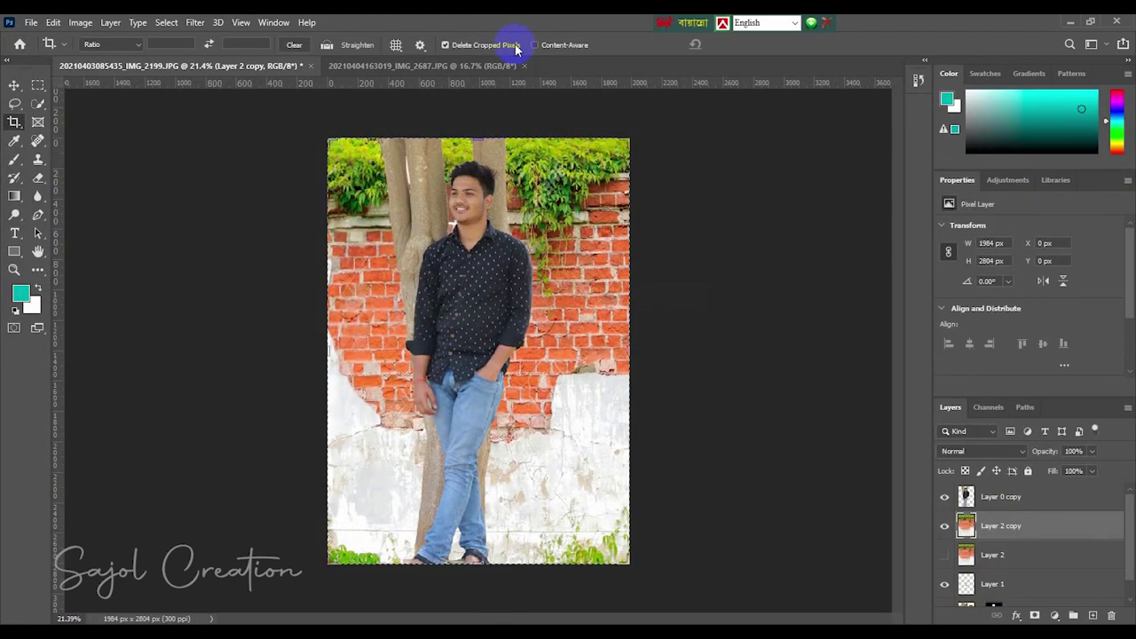
Merge the man and wall layers into one and duplicate the merged layer
click(15, 85)
scroll(1027, 577, down, 2)
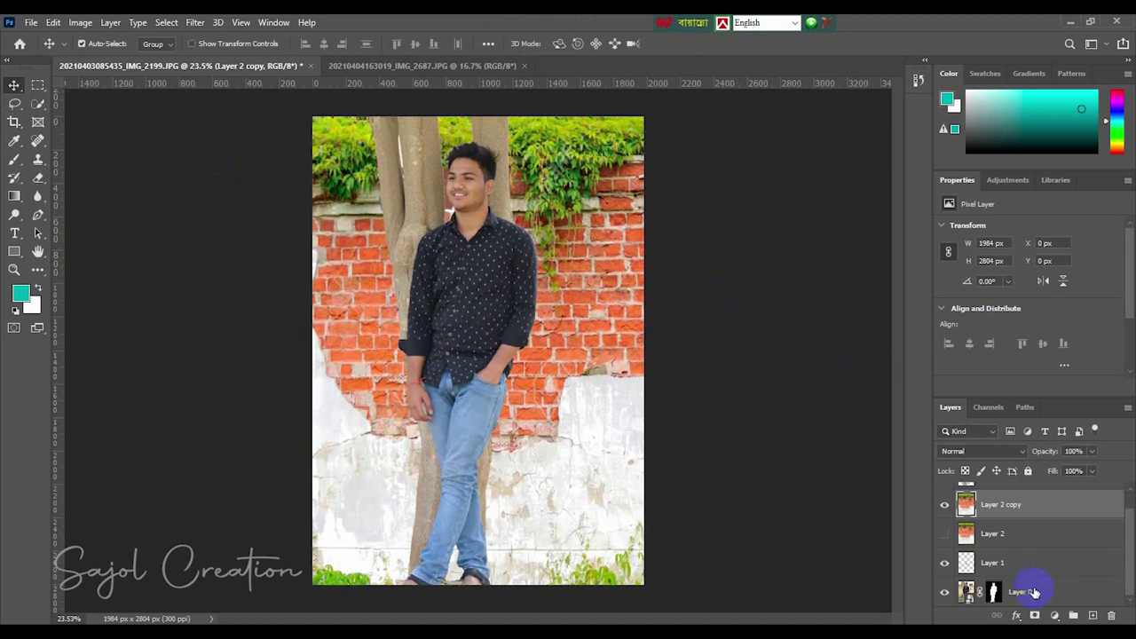
shift+click(1036, 556)
right_click(1030, 524)
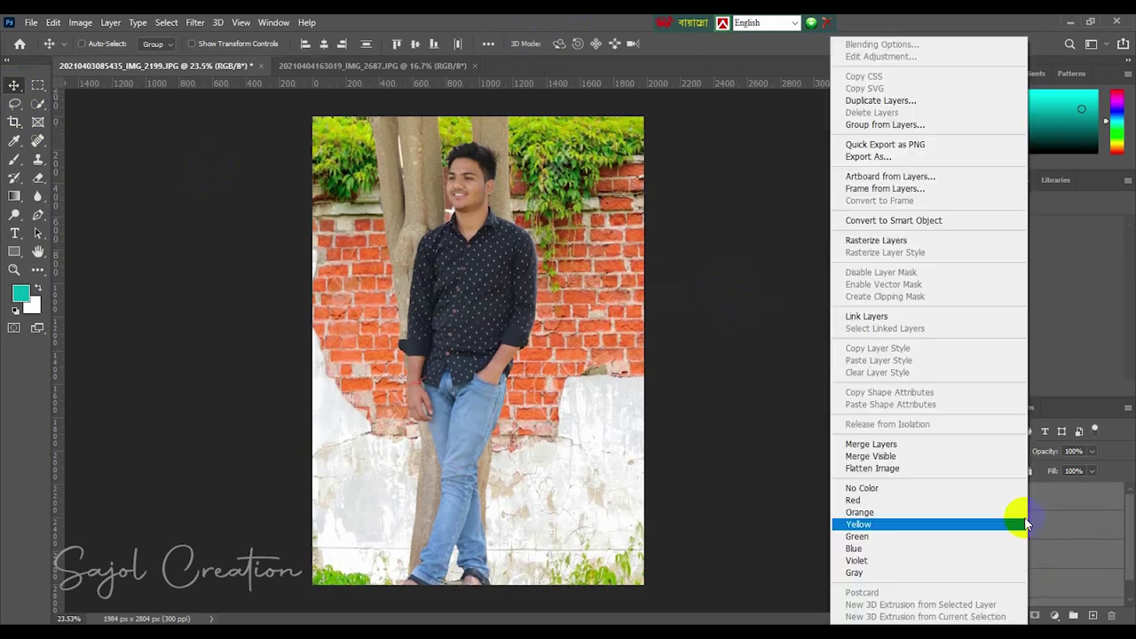
click(875, 439)
drag(1021, 498, 1073, 615)
Hide the lower Layer 0 copy beneath the new Layer 0 copy 2
scroll(469, 183, down, 1)
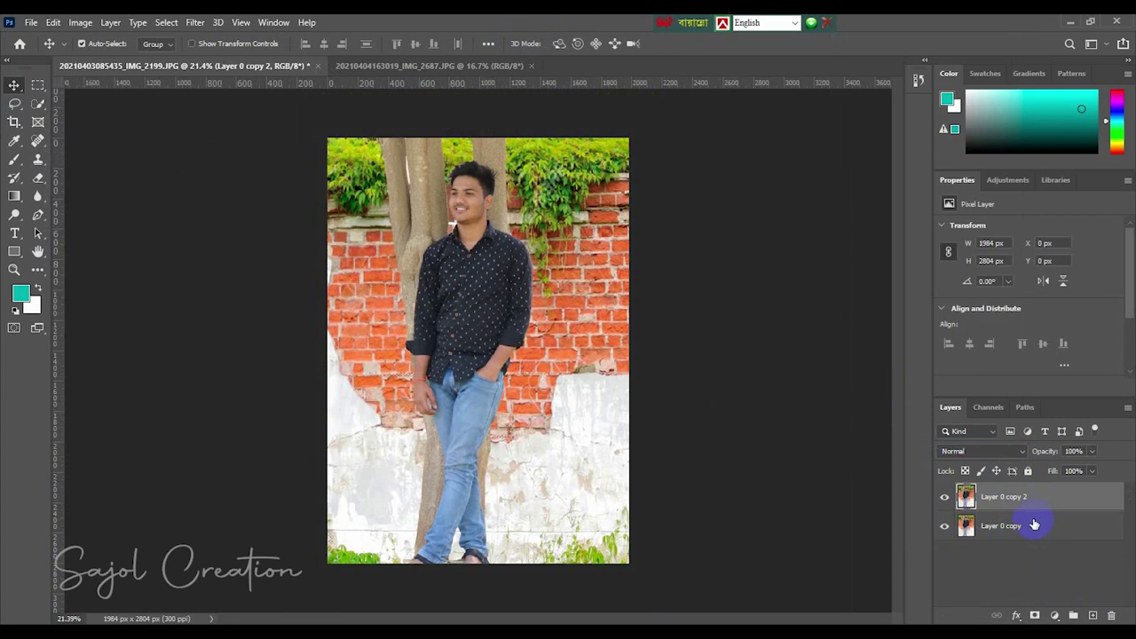
scroll(456, 139, up, 2)
scroll(462, 159, up, 3)
scroll(490, 156, up, 2)
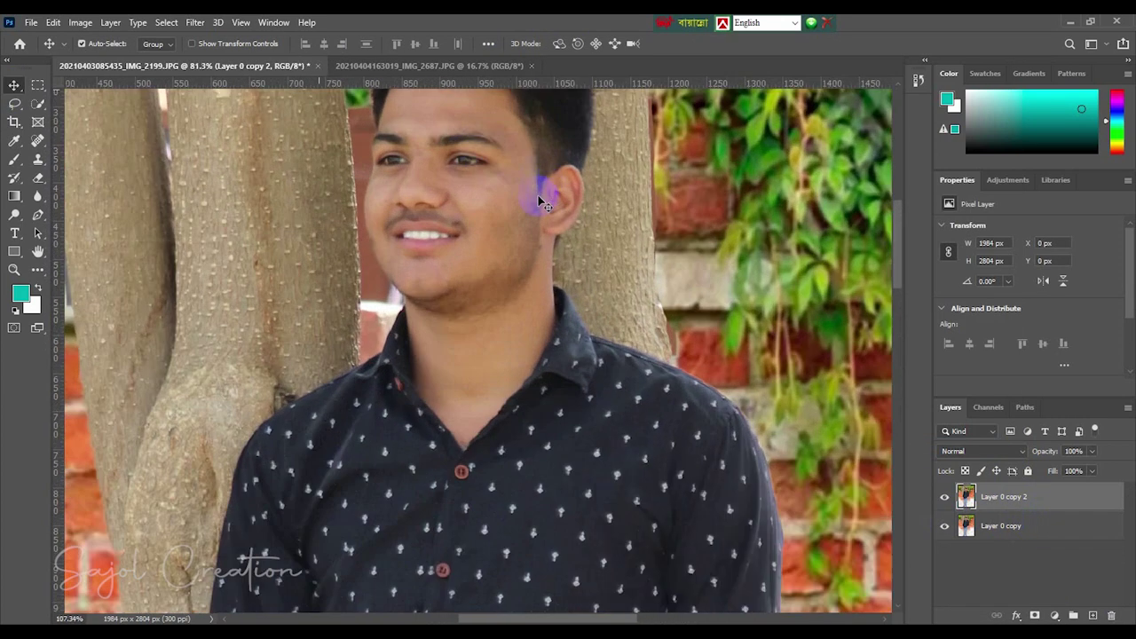
scroll(507, 208, down, 1)
scroll(510, 207, down, 1)
scroll(509, 207, down, 1)
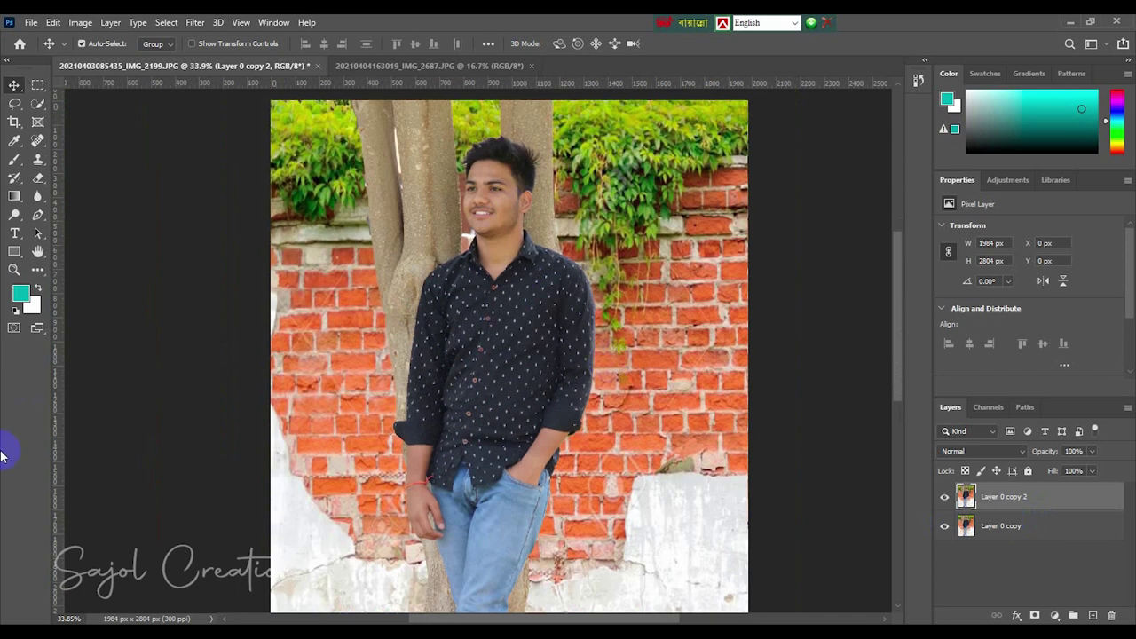
click(946, 529)
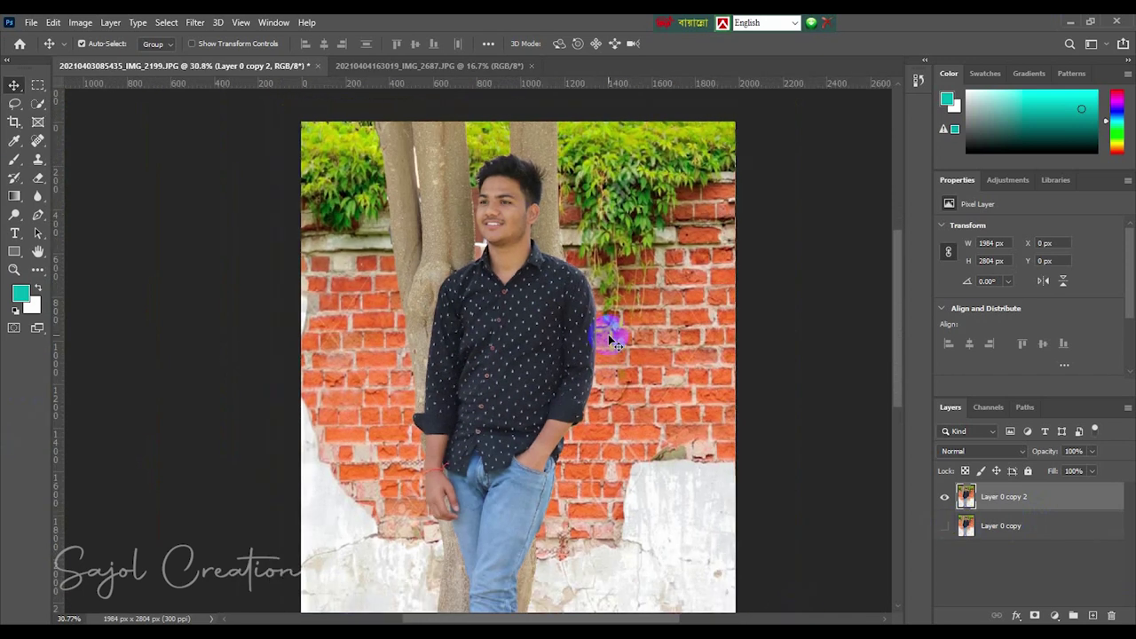
scroll(609, 334, down, 1)
scroll(681, 377, down, 1)
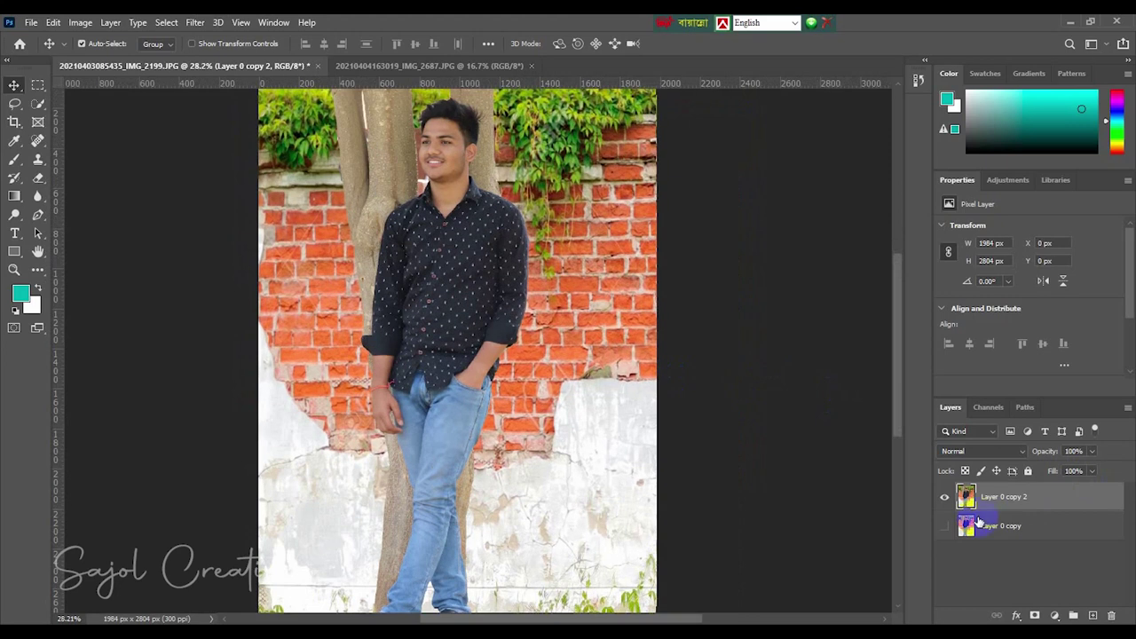
Duplicate Layer 0 copy with Ctrl+J and apply a Gaussian Blur to the new copy
click(1040, 531)
key(ctrl+j)
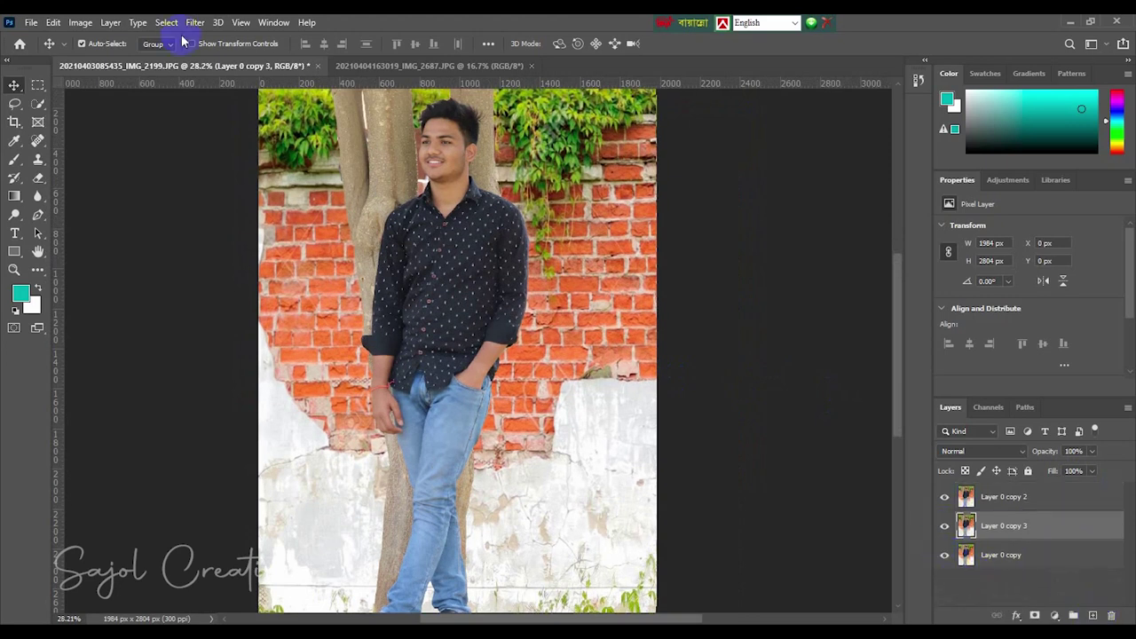
click(194, 22)
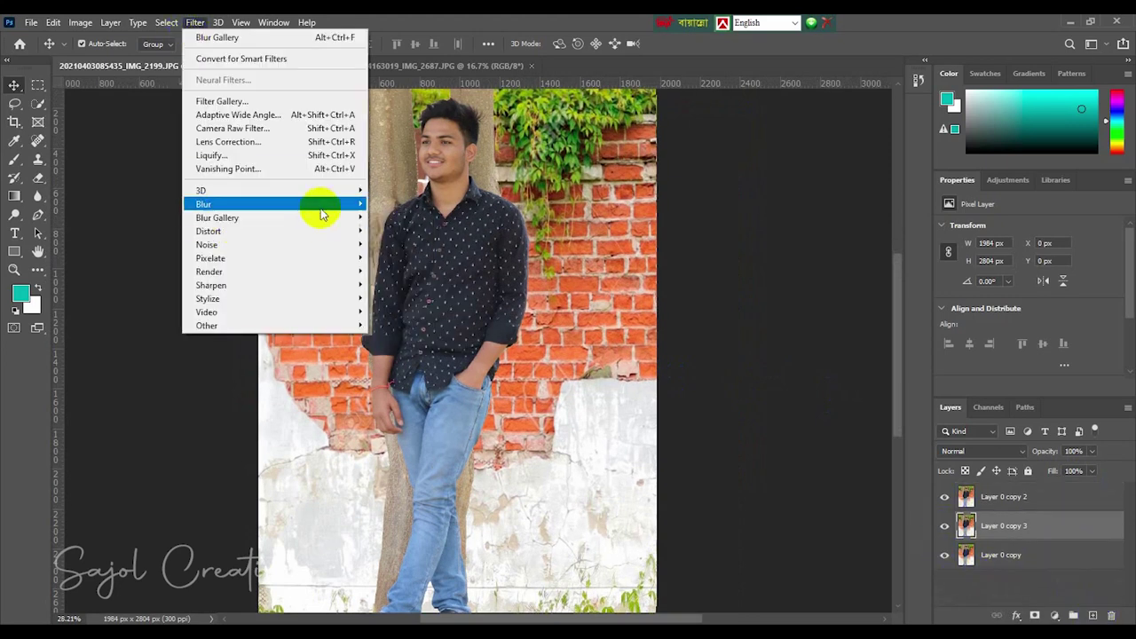
mouse_move(203, 204)
click(395, 257)
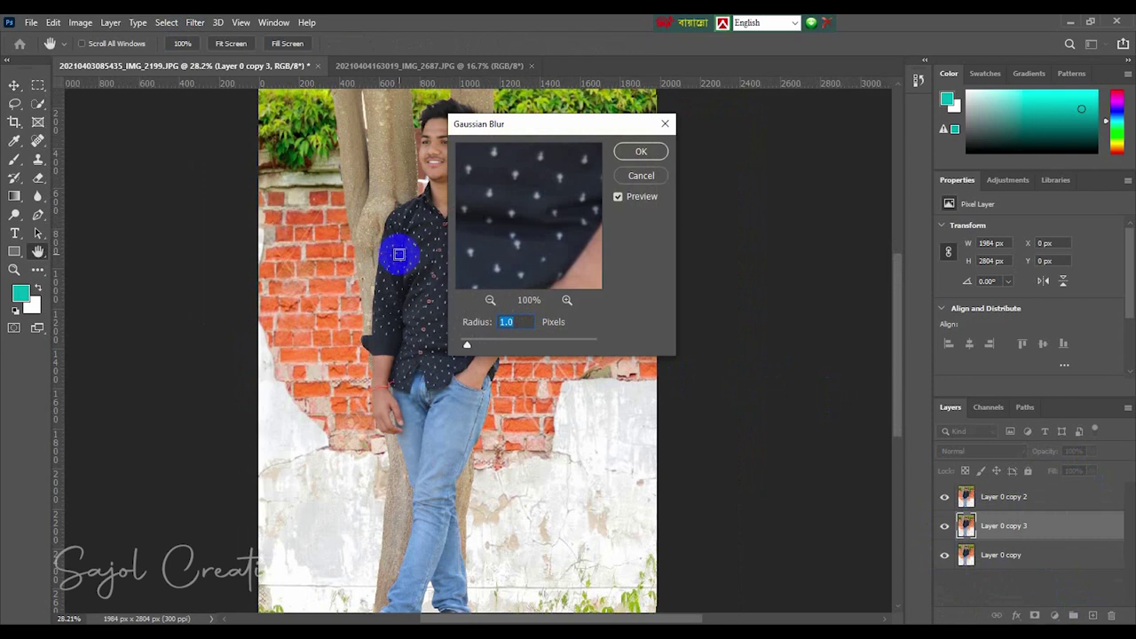
click(644, 154)
Apply a High Pass of radius about 1.6 to Layer 0 copy 2 and blend it in Linear Light
click(1003, 497)
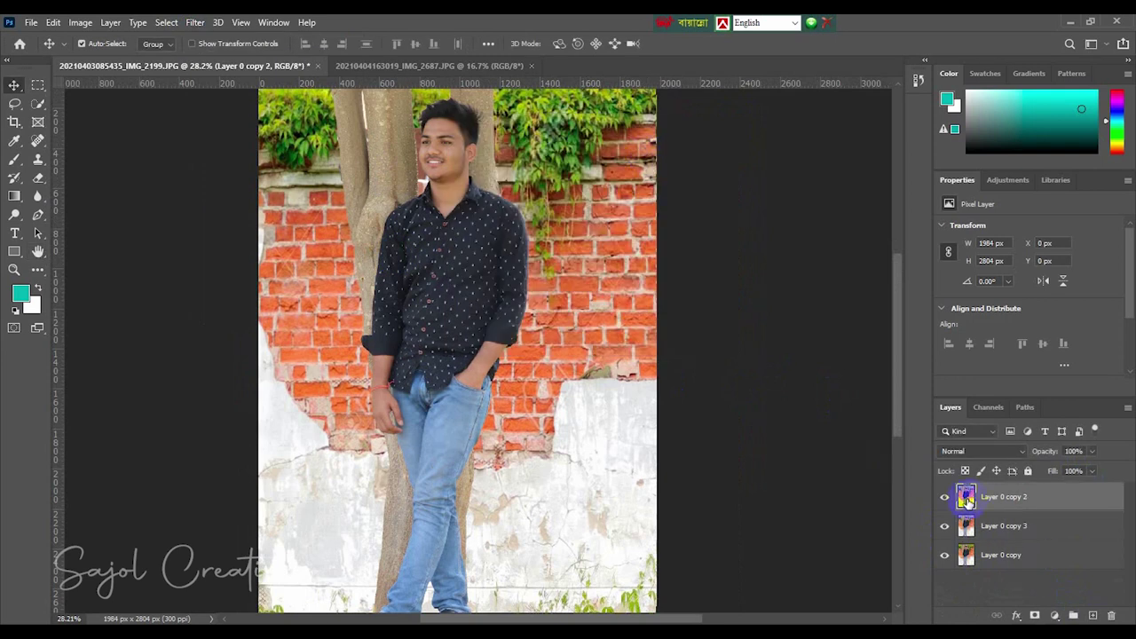
click(194, 22)
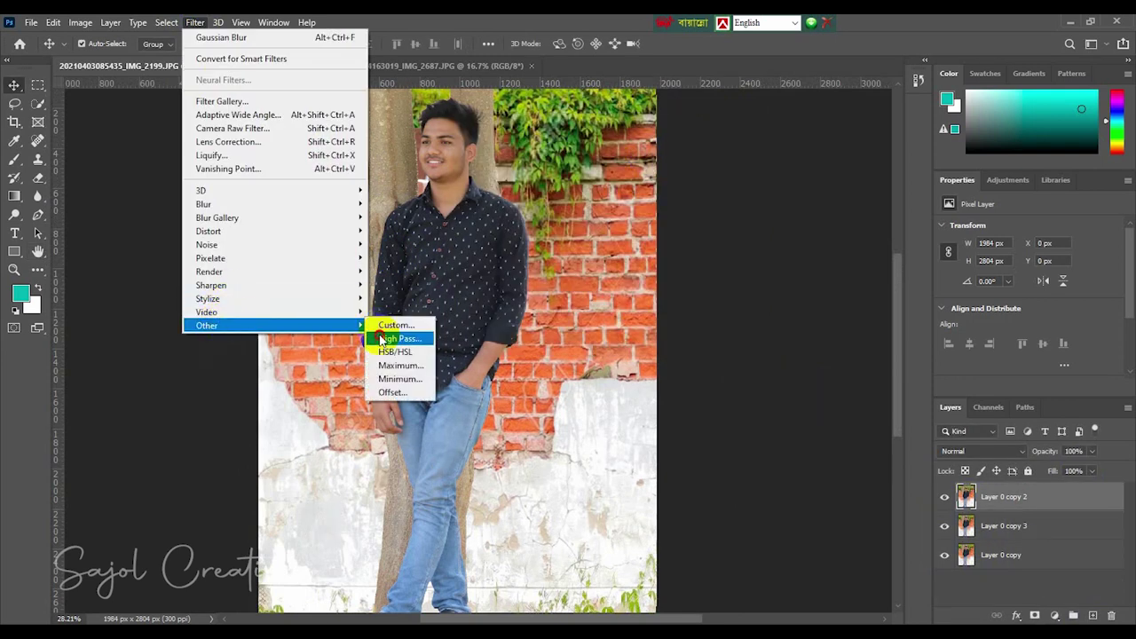
click(398, 338)
drag(508, 340, 473, 344)
click(639, 152)
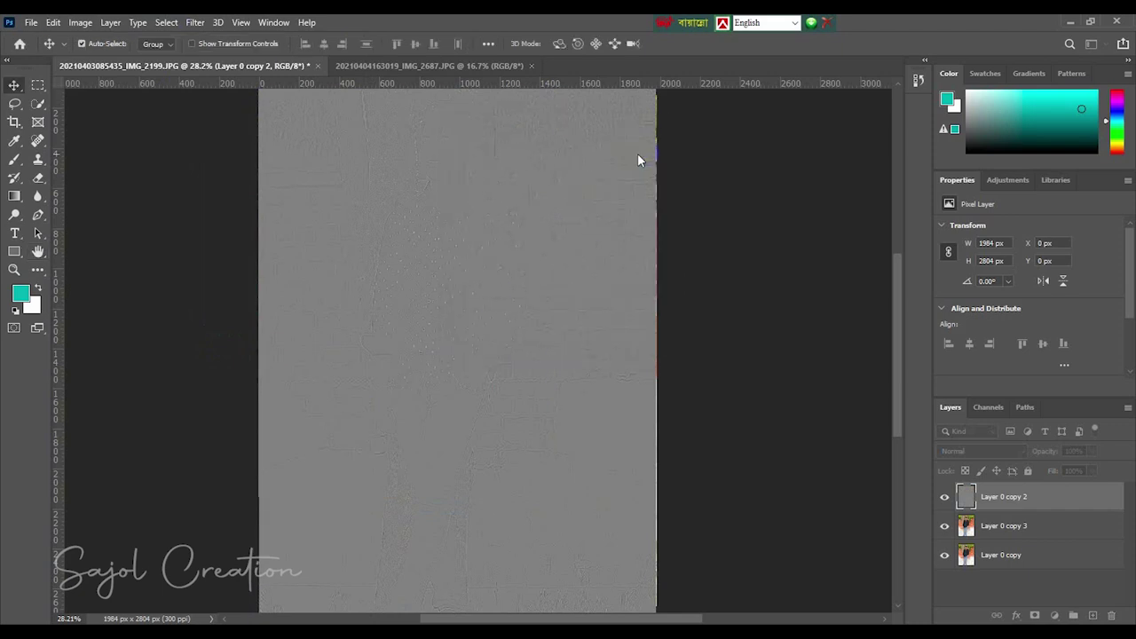
click(981, 453)
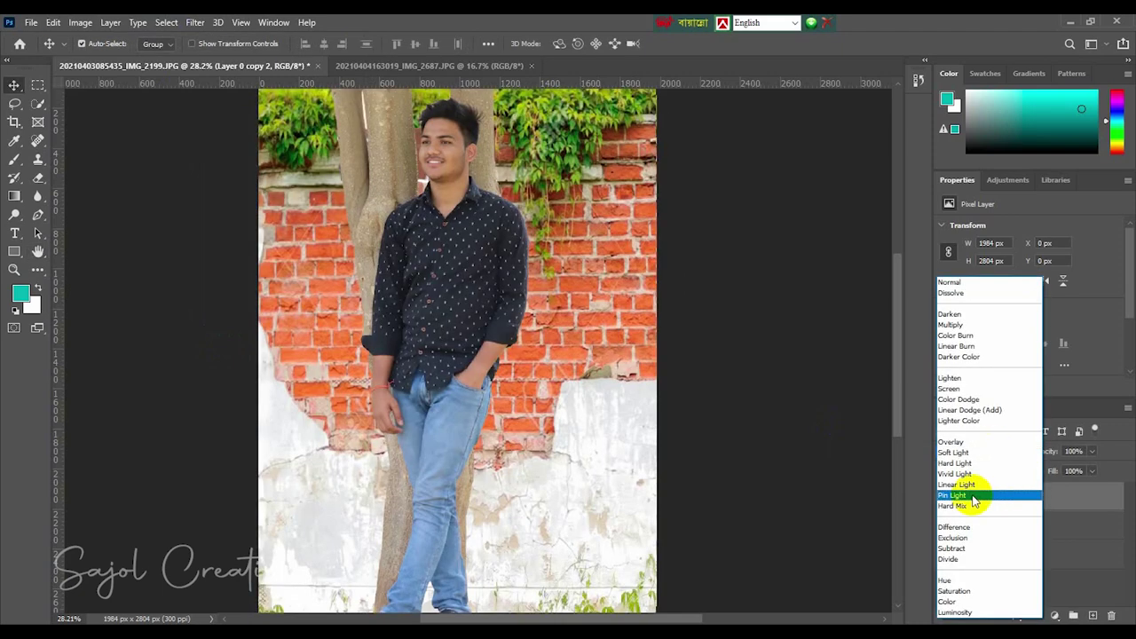
click(963, 485)
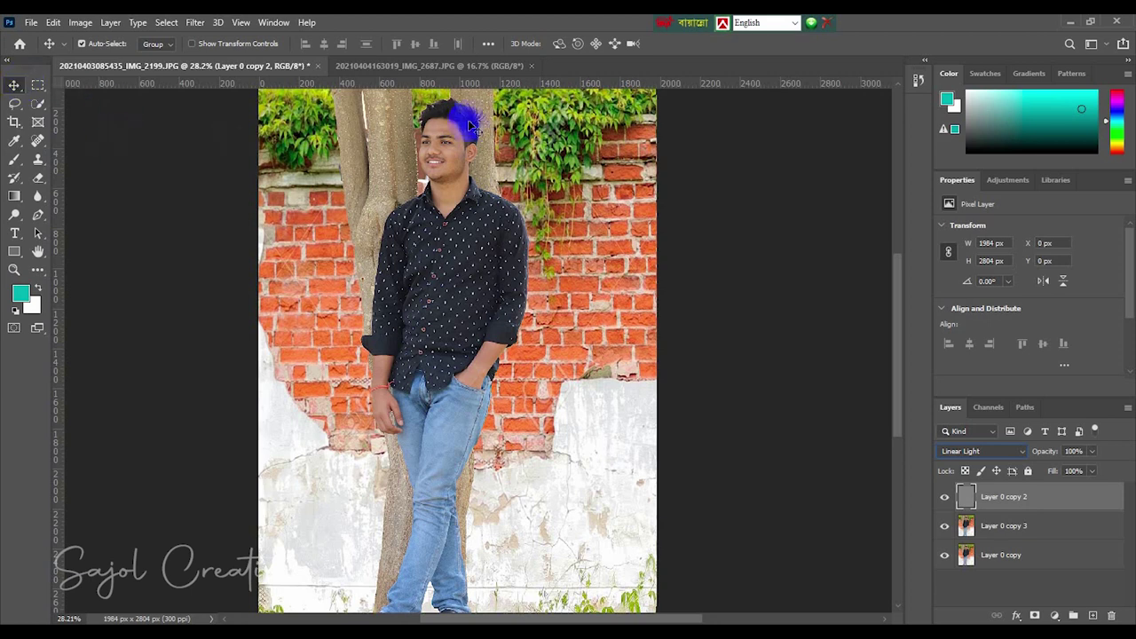
Toggle the sharpening layer's visibility to compare the face before and after
click(348, 214)
scroll(427, 145, up, 1)
scroll(456, 163, up, 2)
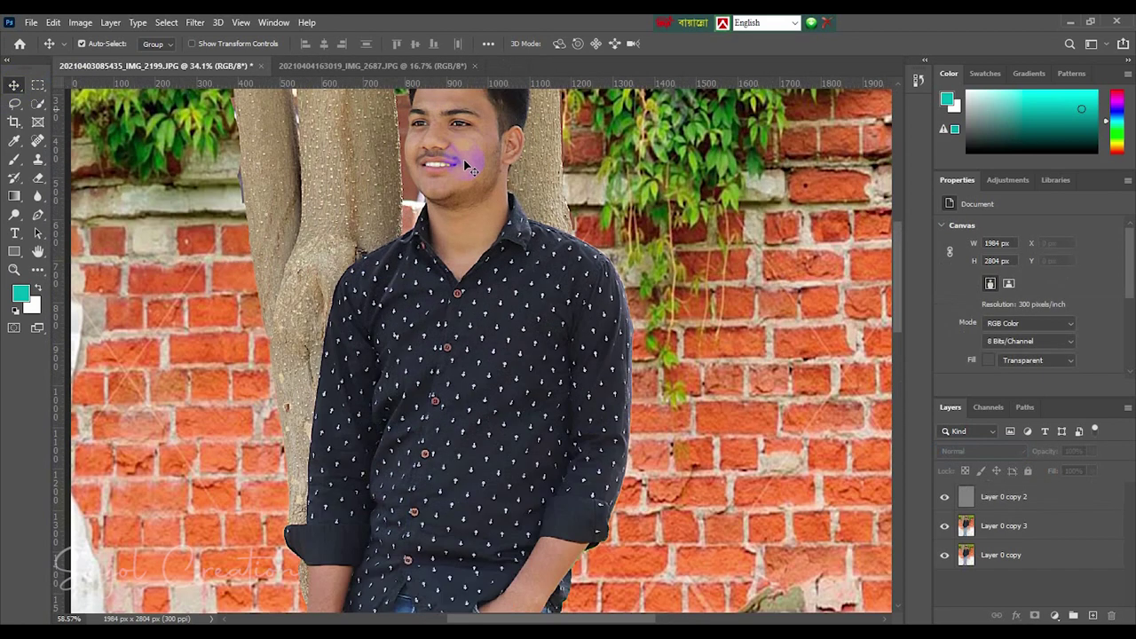
scroll(471, 169, up, 2)
drag(466, 166, 471, 304)
scroll(472, 305, up, 1)
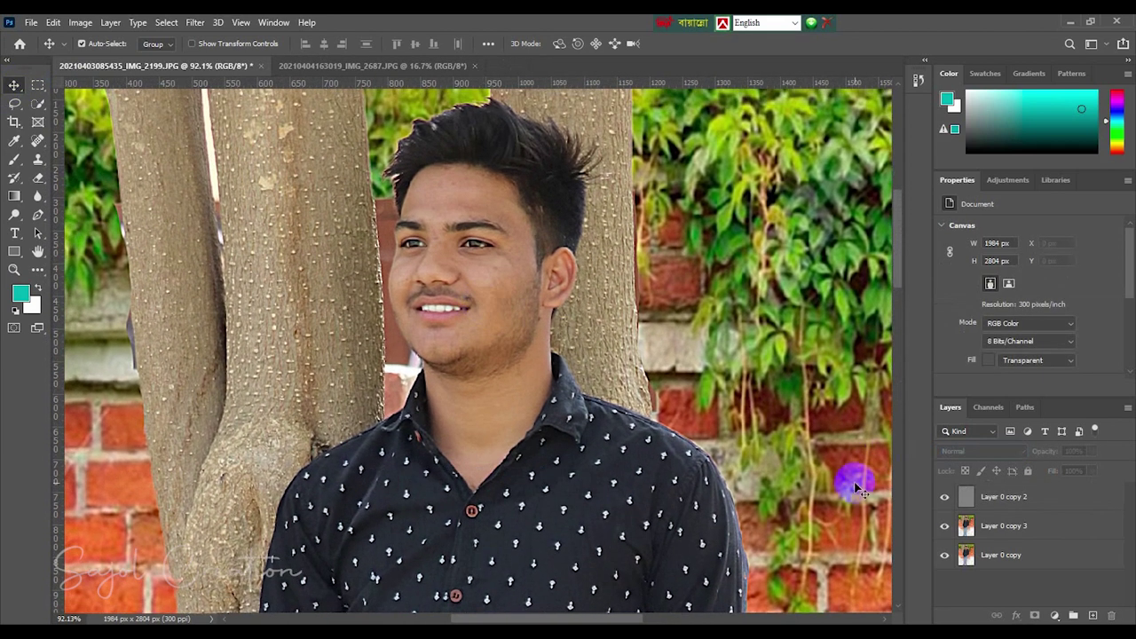
click(943, 499)
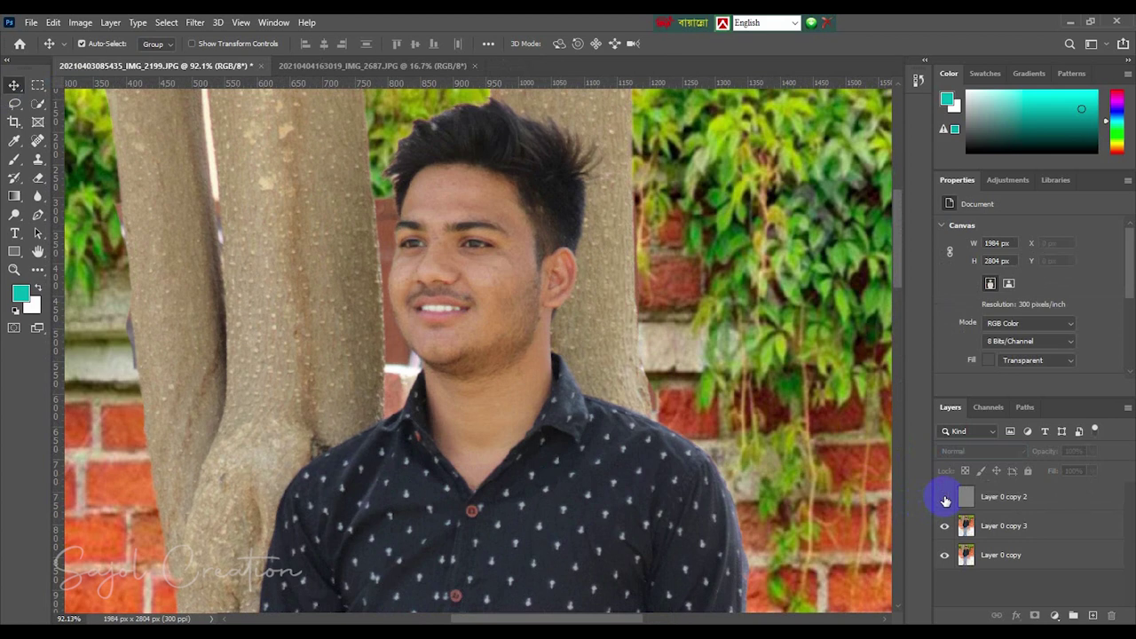
click(1009, 499)
click(944, 497)
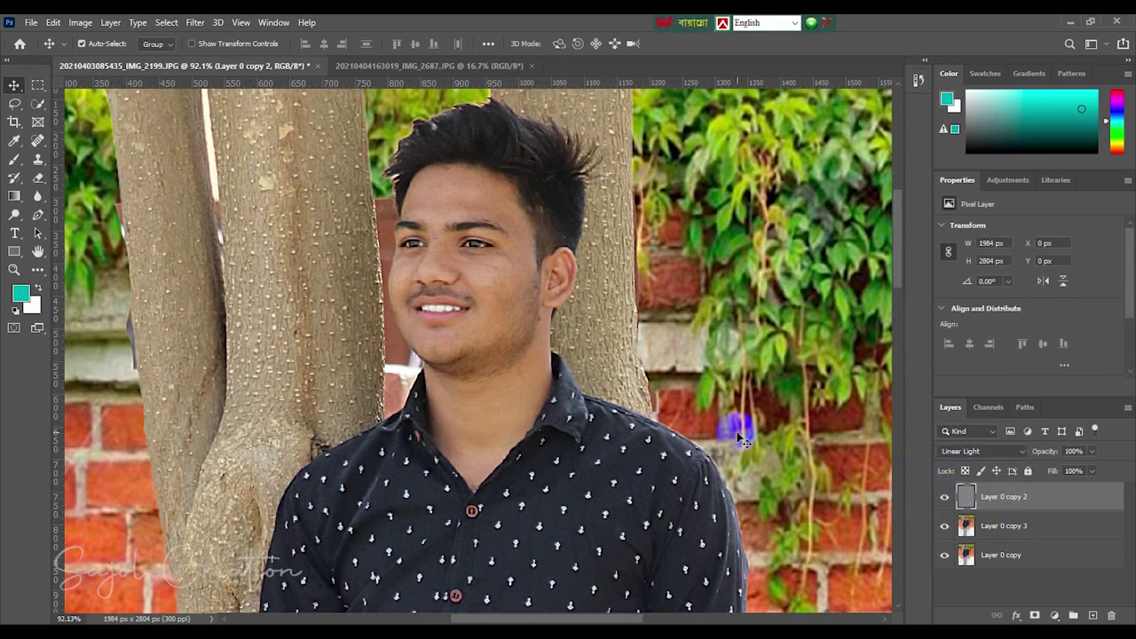
Merge all three layers into Layer 0 copy 2 and duplicate it as Layer 0 copy 3
shift+click(1024, 555)
right_click(1003, 527)
click(941, 445)
drag(1003, 497, 1088, 607)
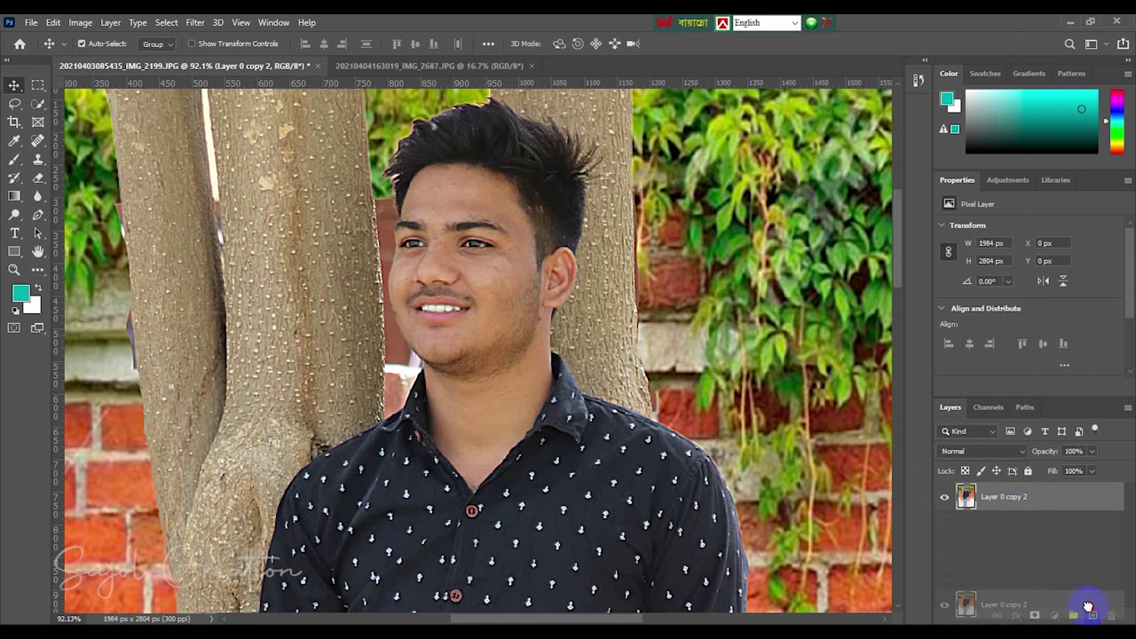
scroll(473, 203, up, 2)
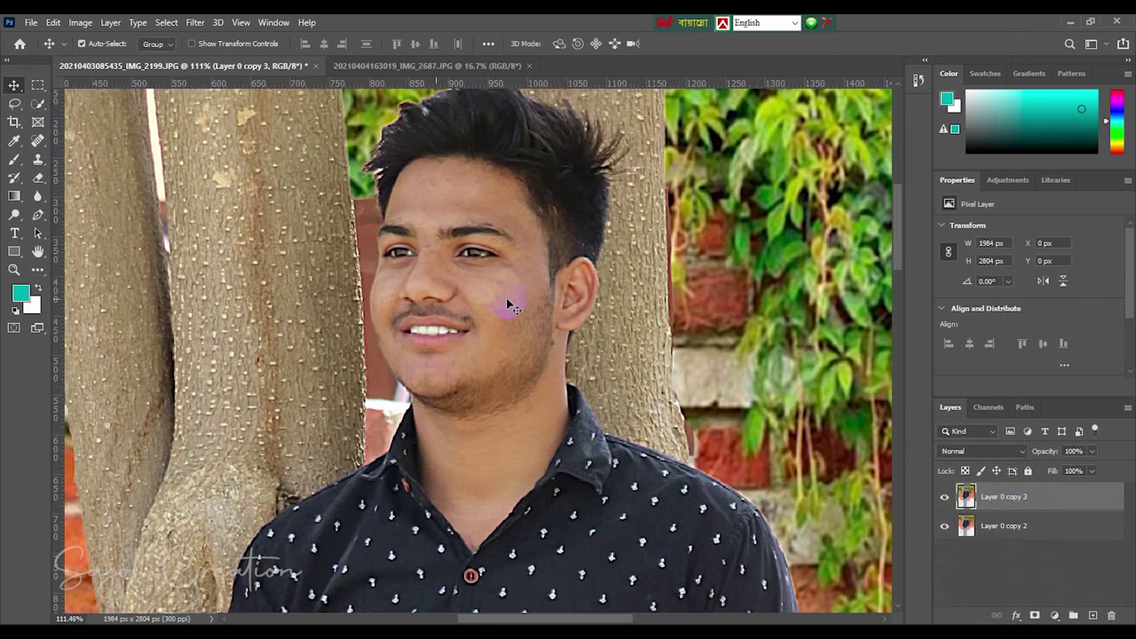
Spot-heal blemishes on the forehead, nose, cheeks and brow with the Spot Healing Brush
right_click(37, 140)
click(115, 140)
right_click(37, 140)
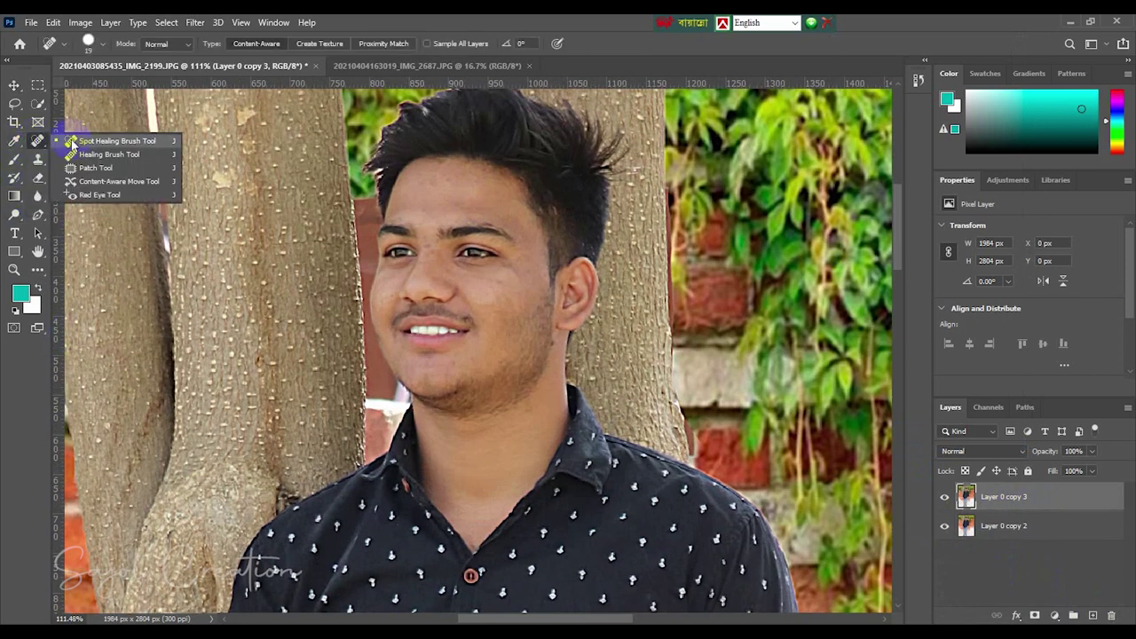
click(71, 142)
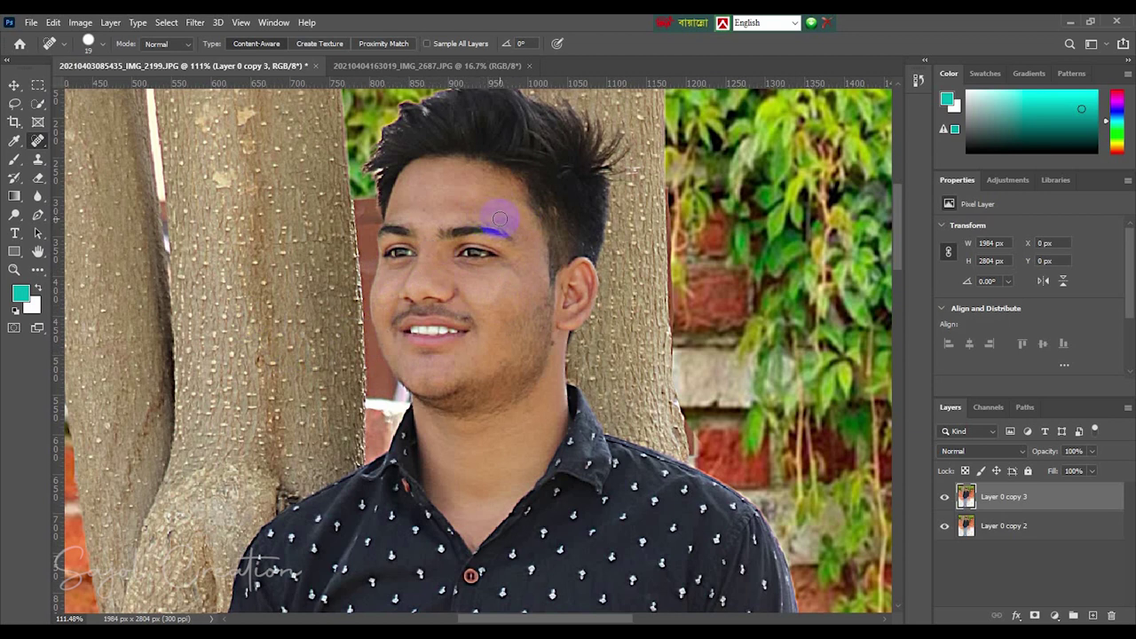
scroll(484, 214, down, 3)
scroll(480, 249, down, 3)
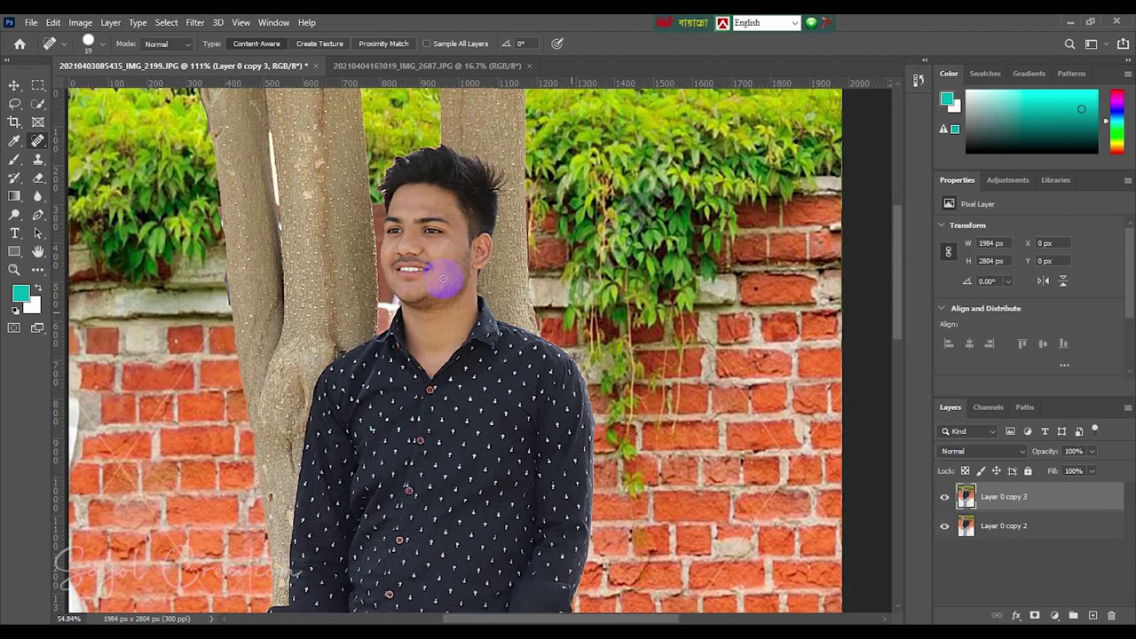
scroll(476, 284, down, 3)
scroll(474, 298, up, 2)
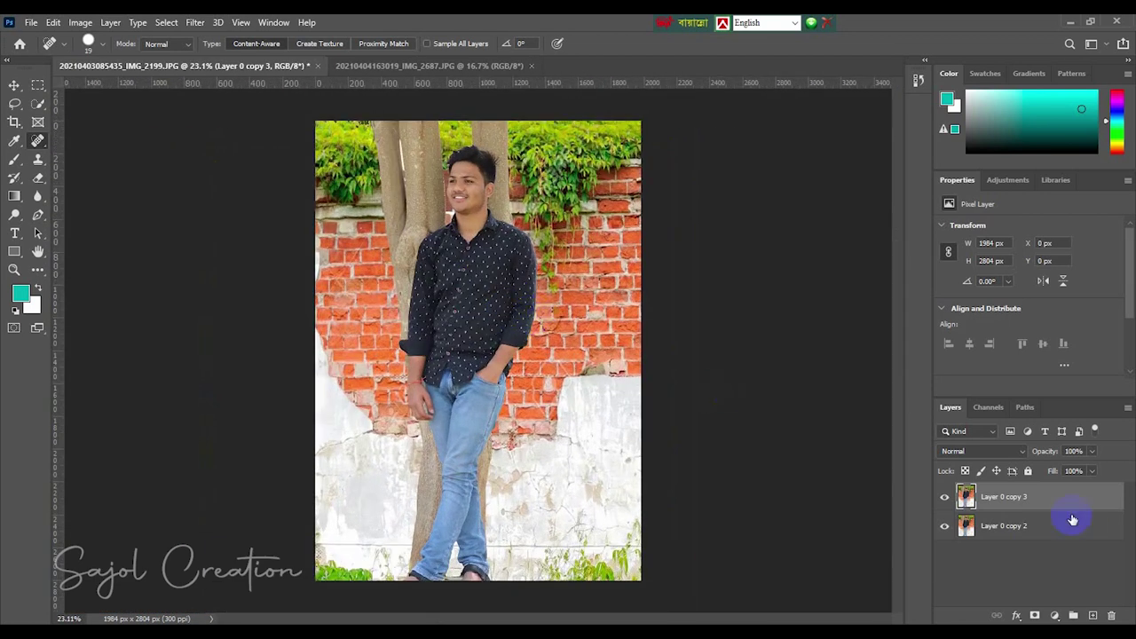
Stamp a merged Layer 0 copy 4 and apply the Wedding Bohemian 06 S profile in Camera Raw
right_click(1046, 530)
click(926, 455)
click(194, 22)
click(212, 131)
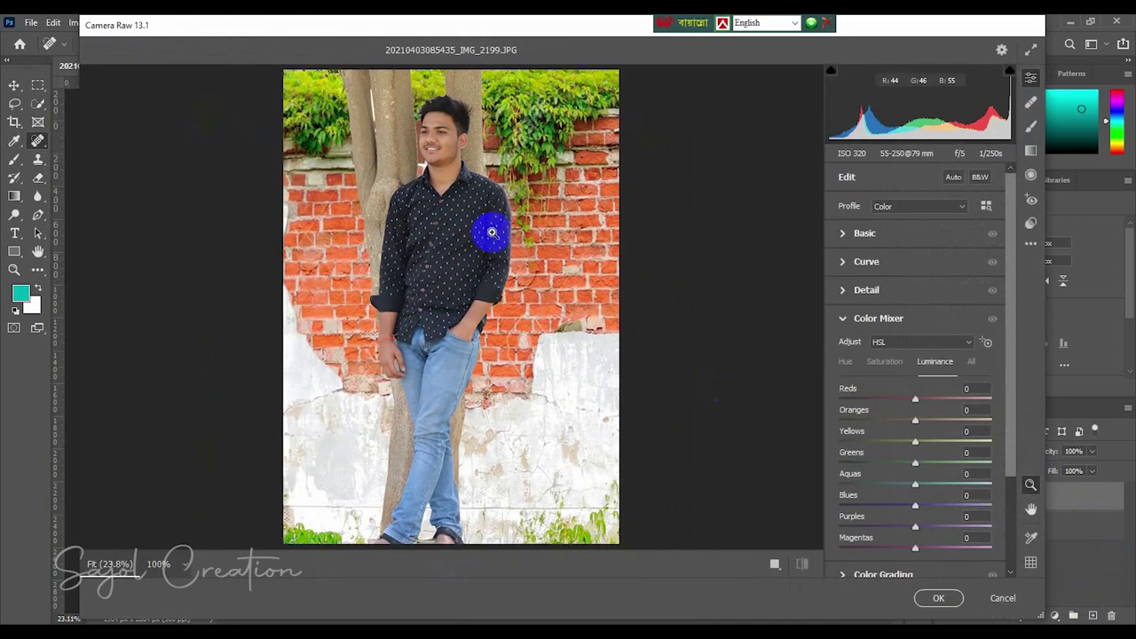
click(982, 205)
click(833, 504)
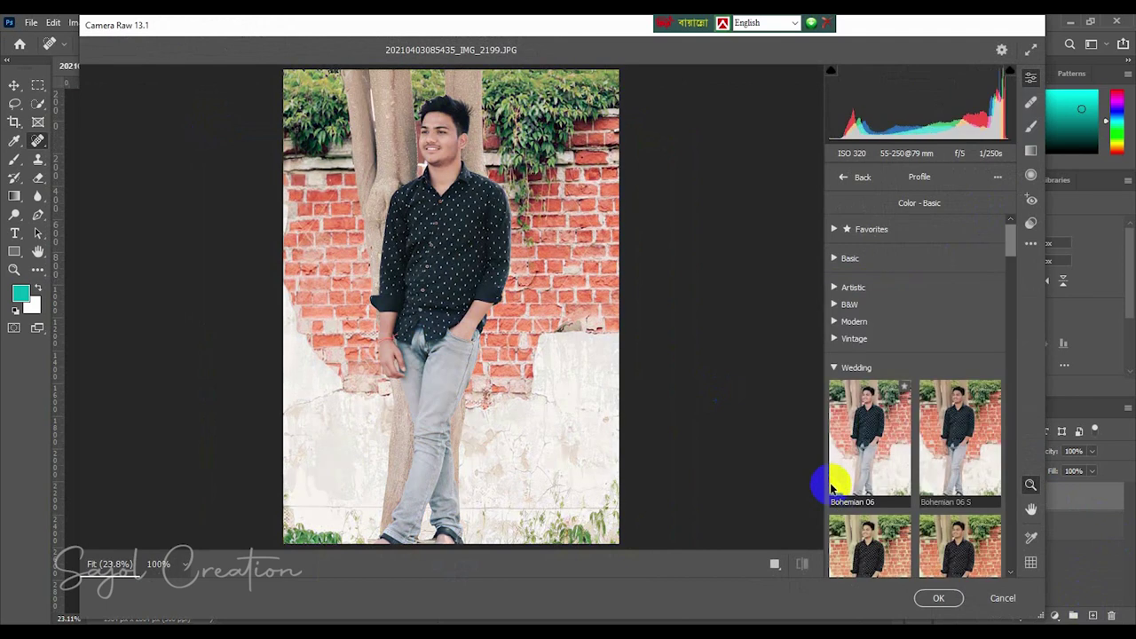
click(974, 396)
Compare before and after side by side, zoomed in on the face
click(1031, 243)
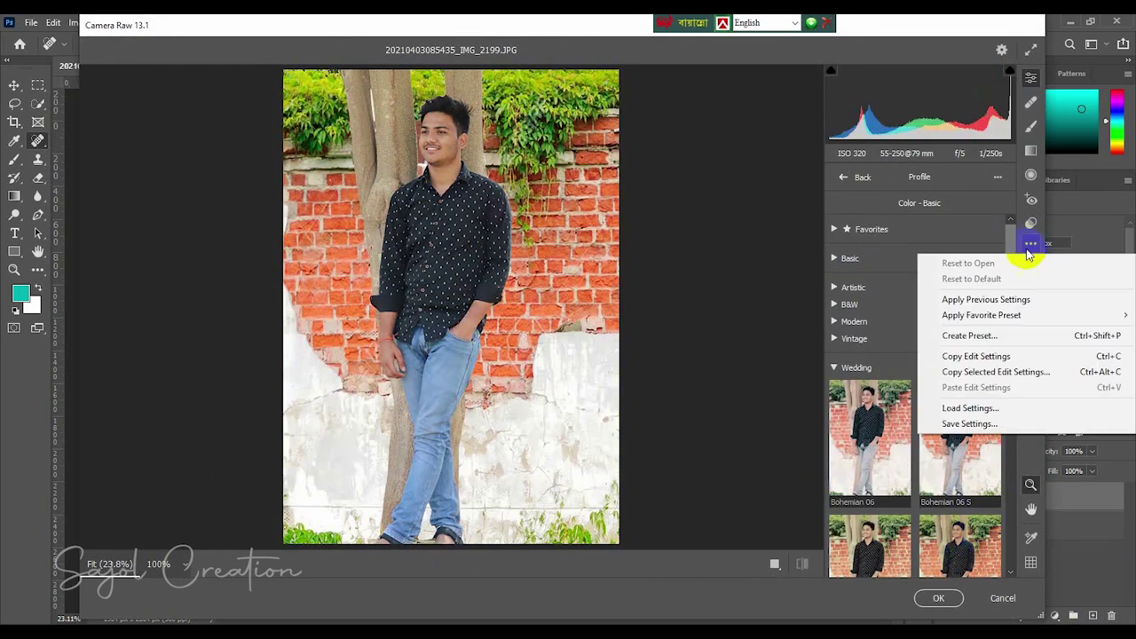
click(893, 307)
key(q)
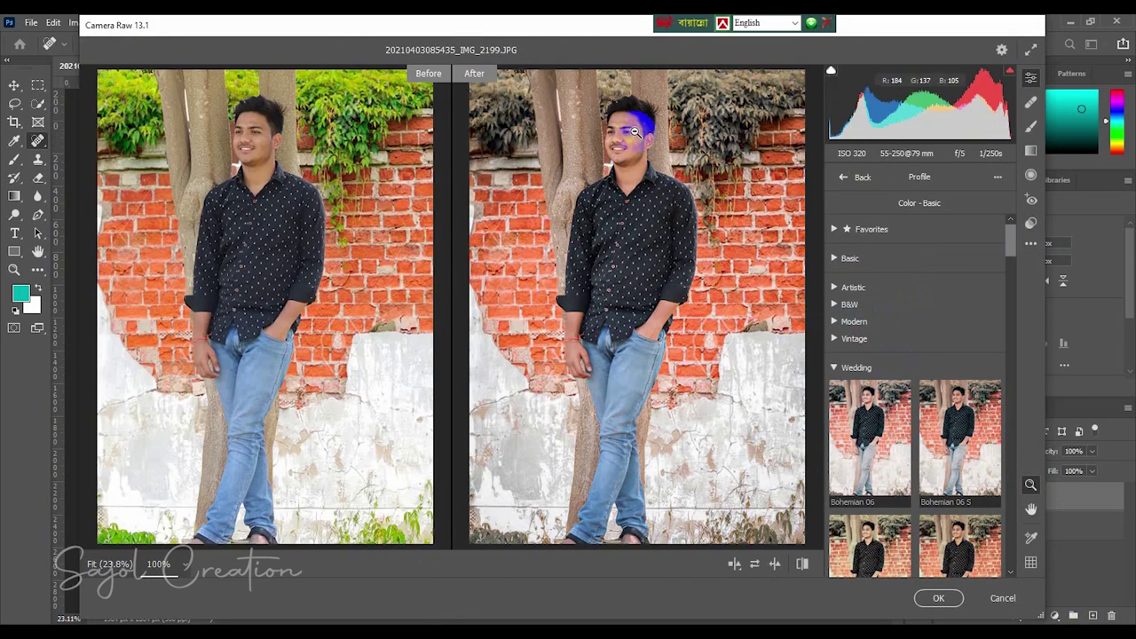
click(634, 131)
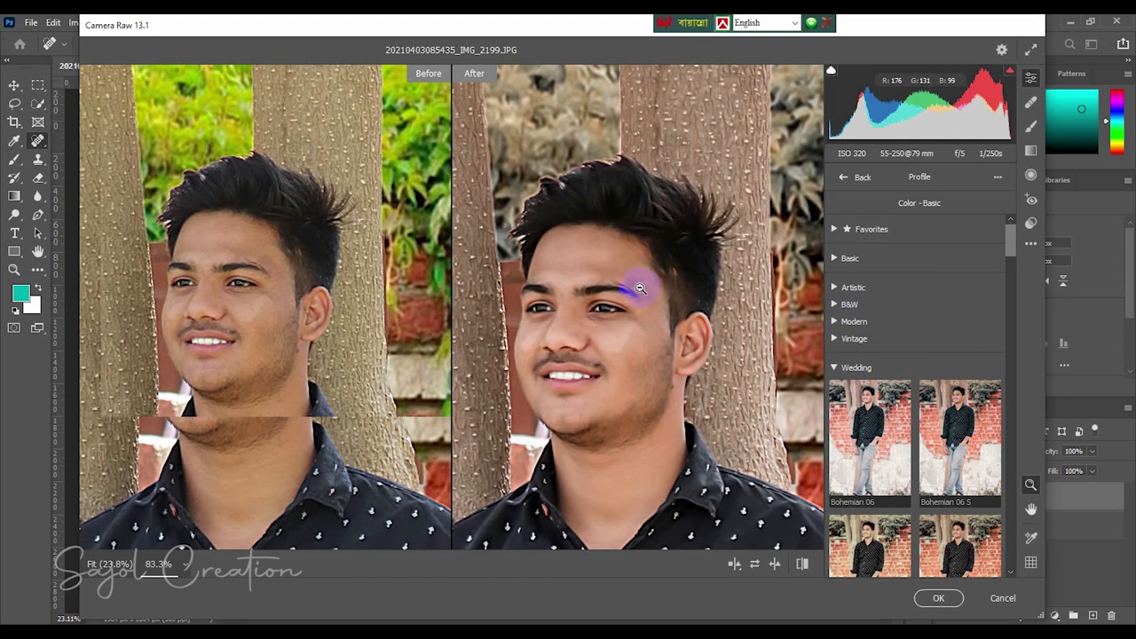
click(845, 177)
Set Color Mixer luminance to Reds +17 and Oranges +23, then apply the Camera Raw edit
click(924, 433)
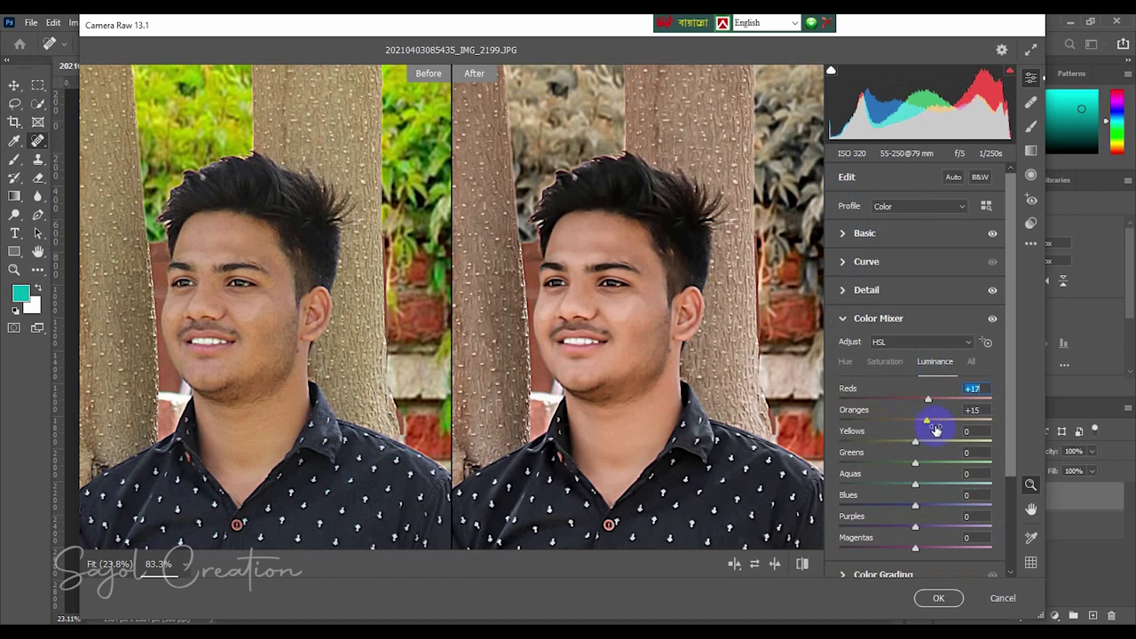
drag(927, 421, 934, 422)
click(626, 311)
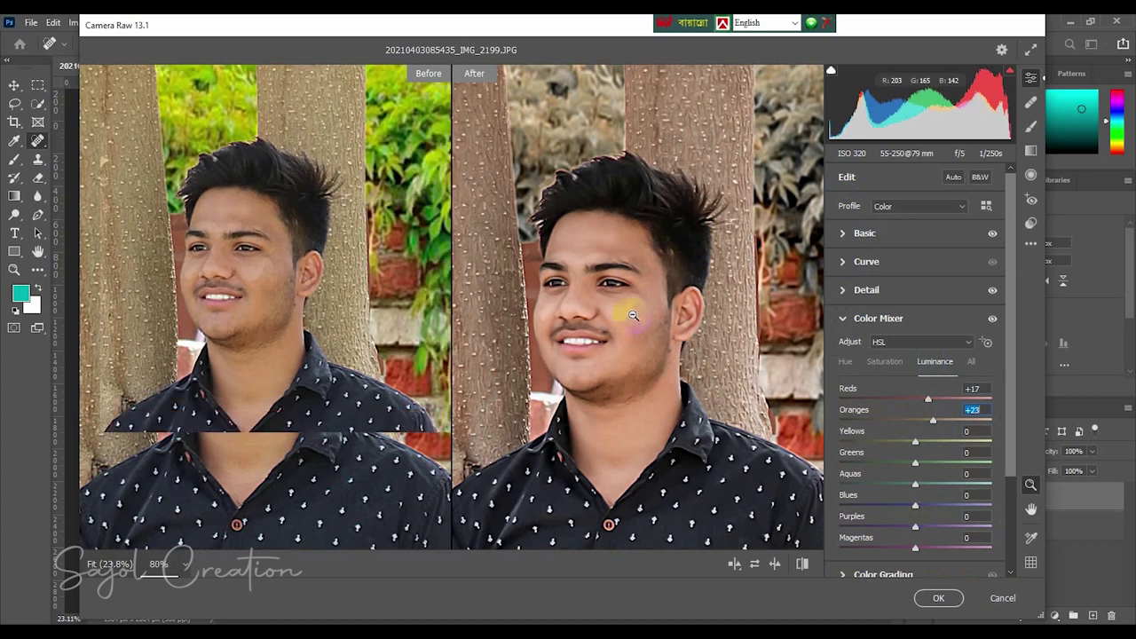
scroll(655, 327, down, 2)
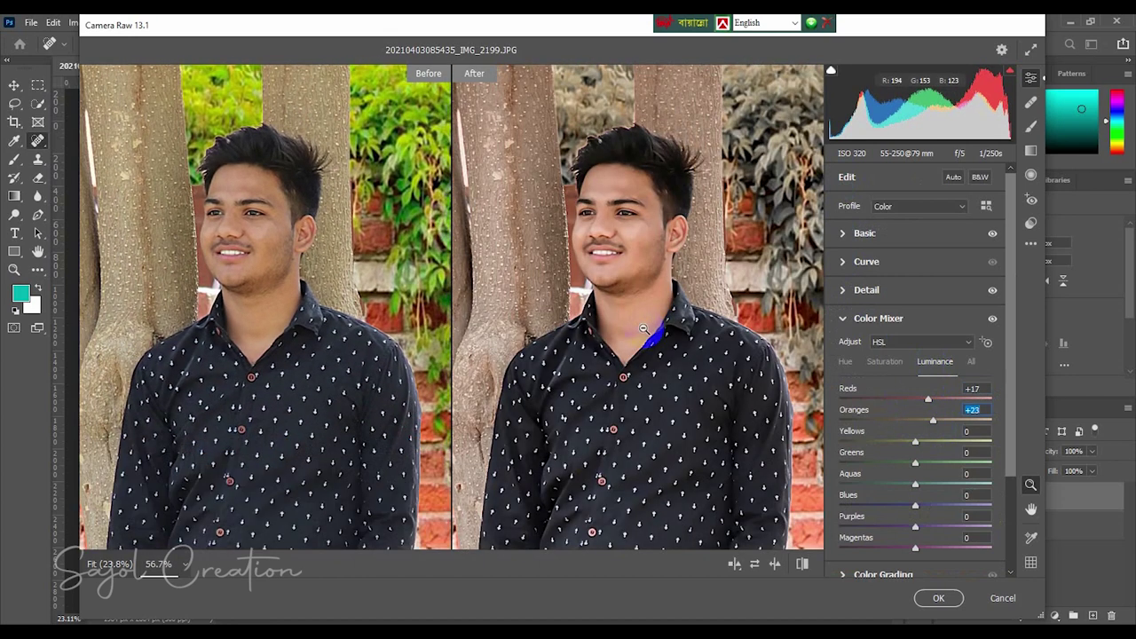
scroll(643, 328, down, 1)
scroll(643, 328, down, 1)
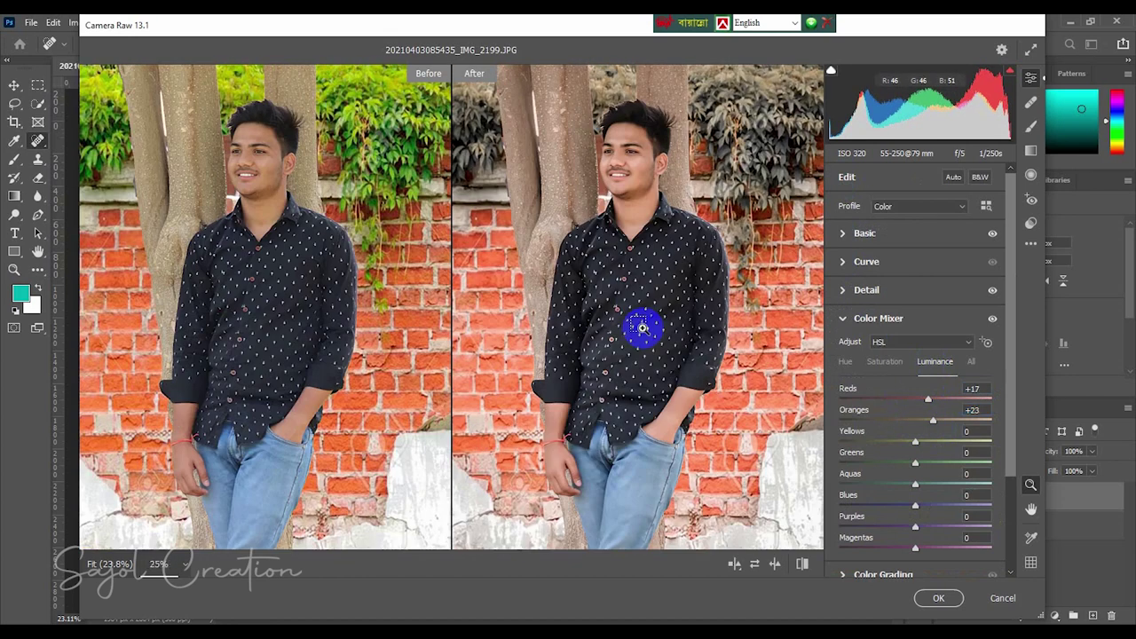
scroll(642, 329, down, 1)
scroll(643, 329, down, 2)
scroll(643, 328, up, 2)
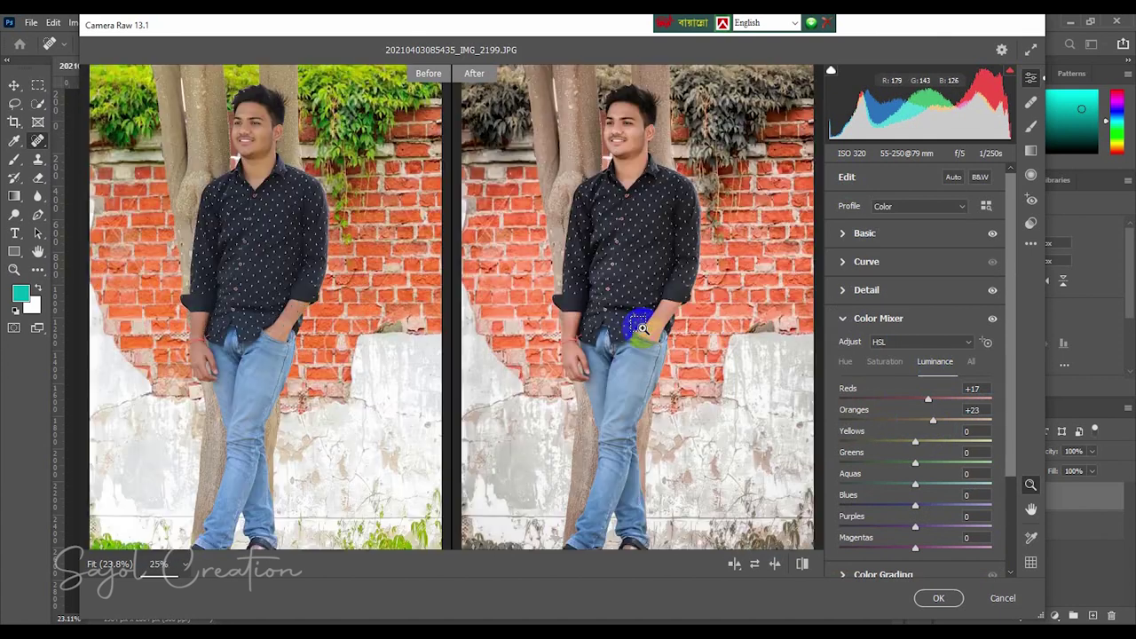
scroll(642, 328, up, 2)
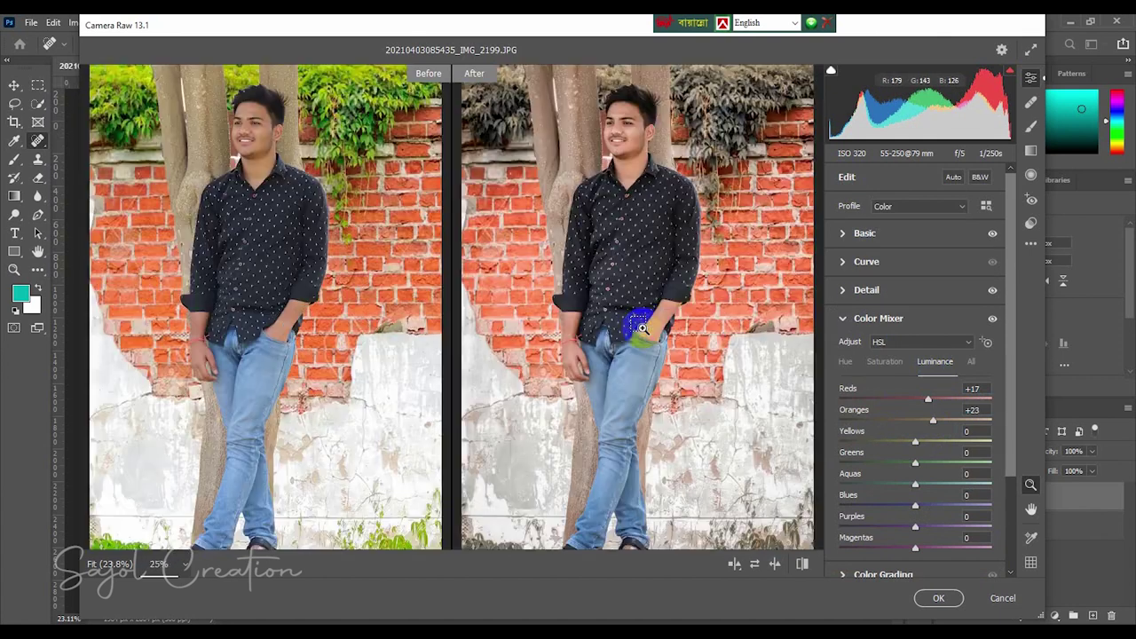
click(945, 600)
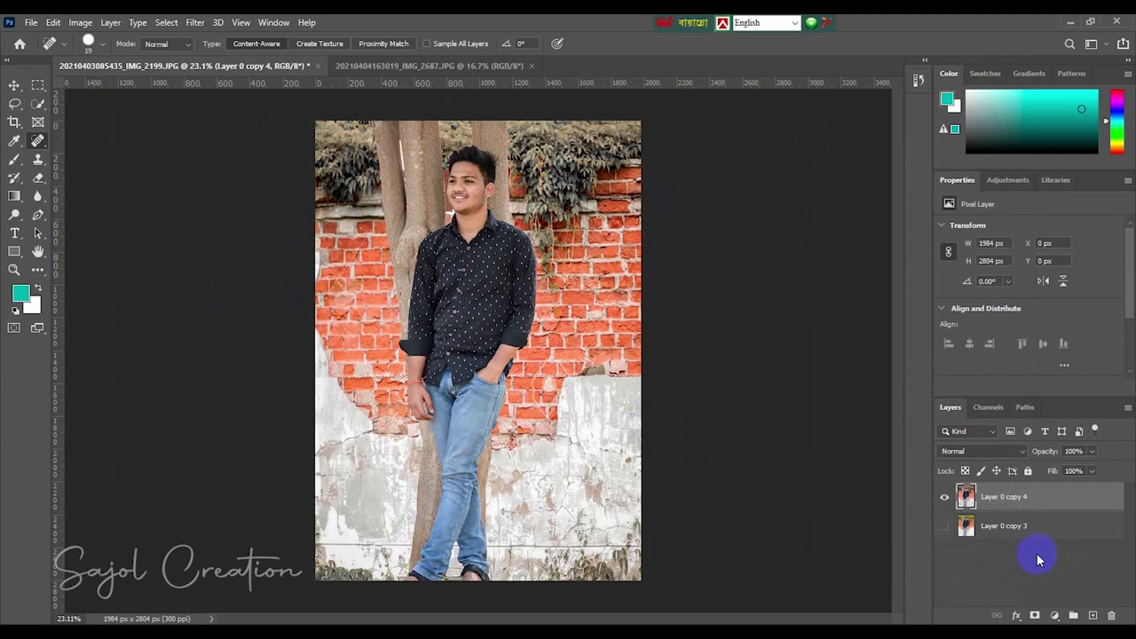
Merge the two selected photo layers and duplicate the merged result
shift+click(1030, 529)
right_click(1029, 529)
click(888, 444)
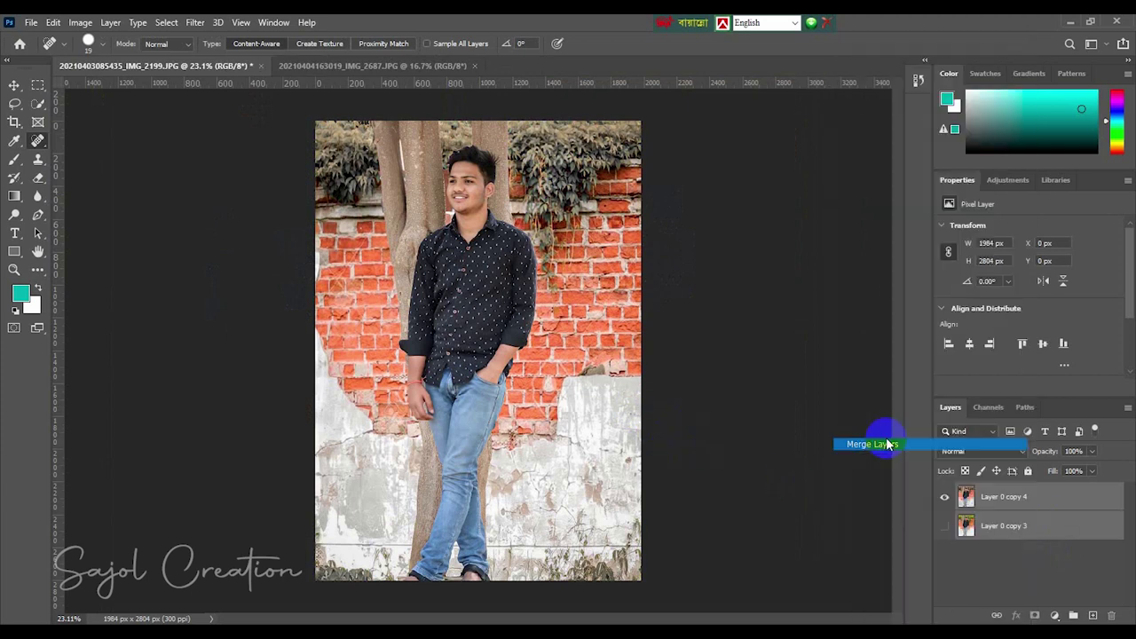
drag(1004, 497, 1093, 615)
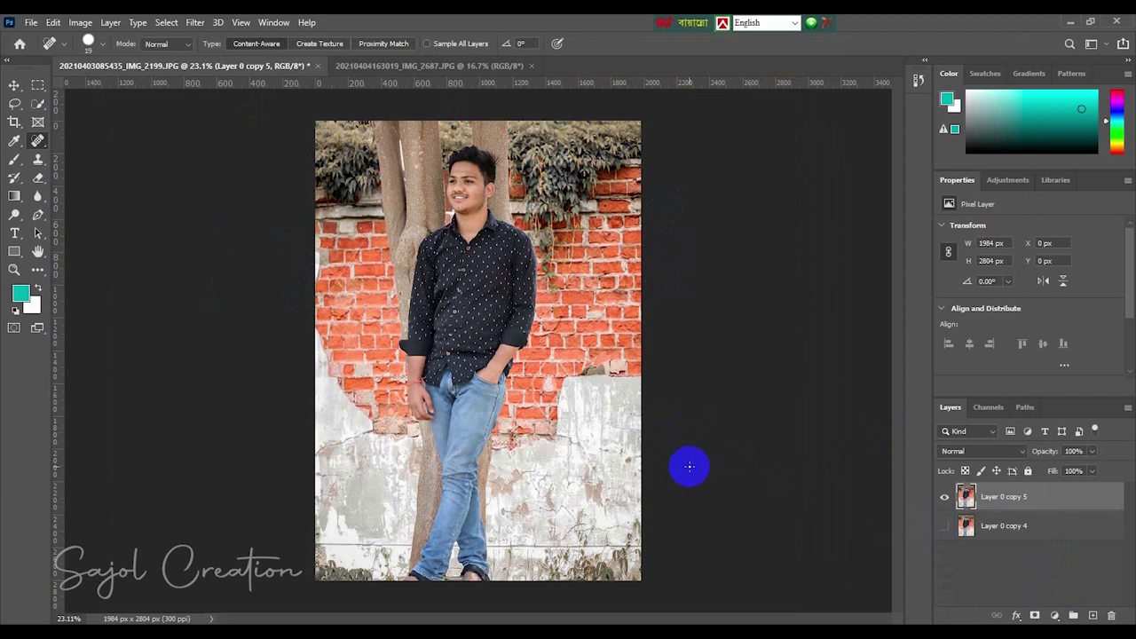
Liquify the top of the man's hair upward for more lift and apply it
key(ctrl+shift+x)
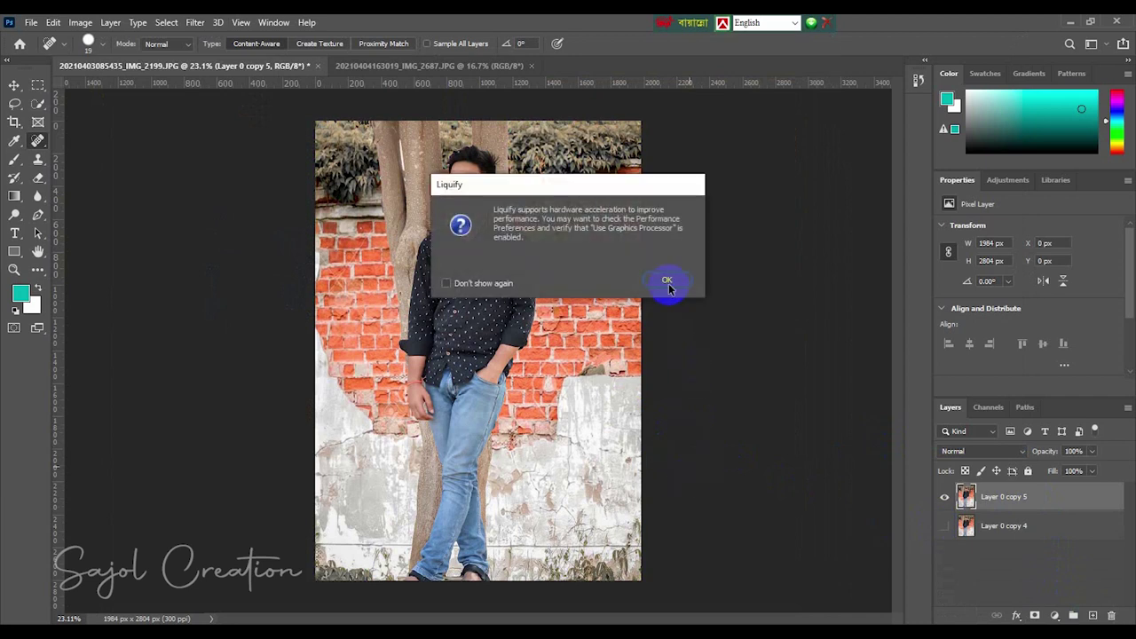
click(667, 282)
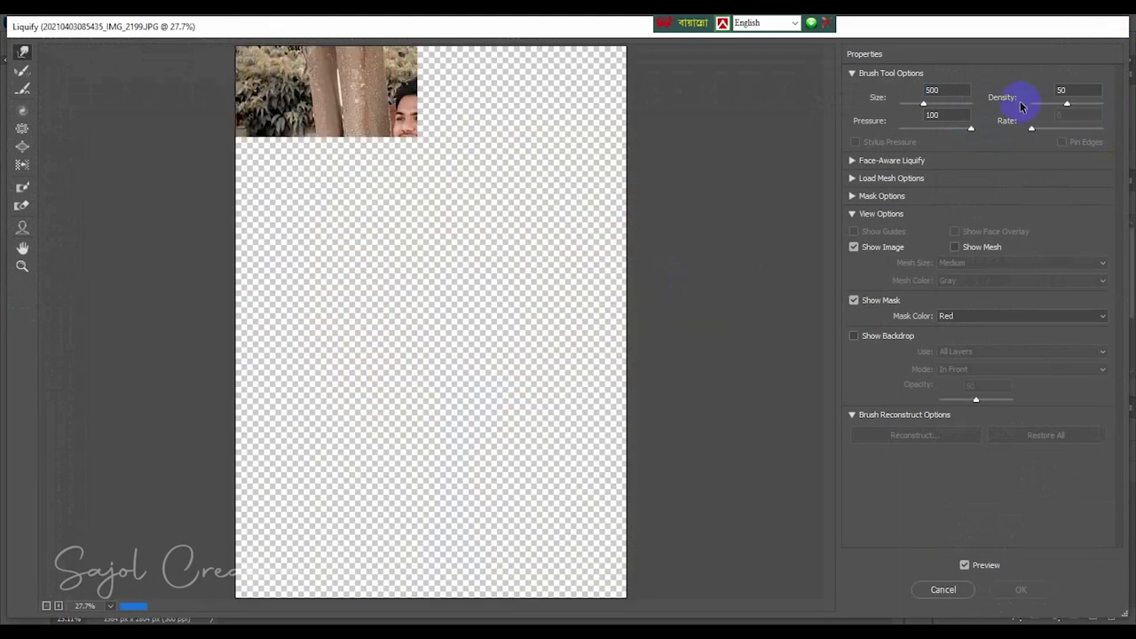
scroll(438, 71, up, 1)
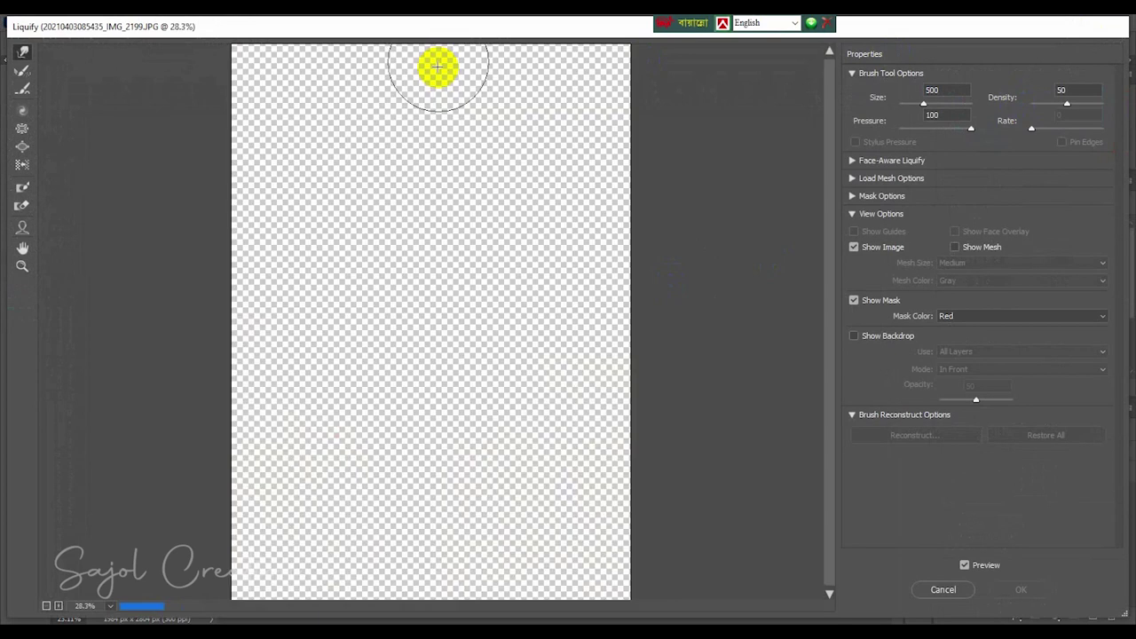
scroll(436, 80, up, 1)
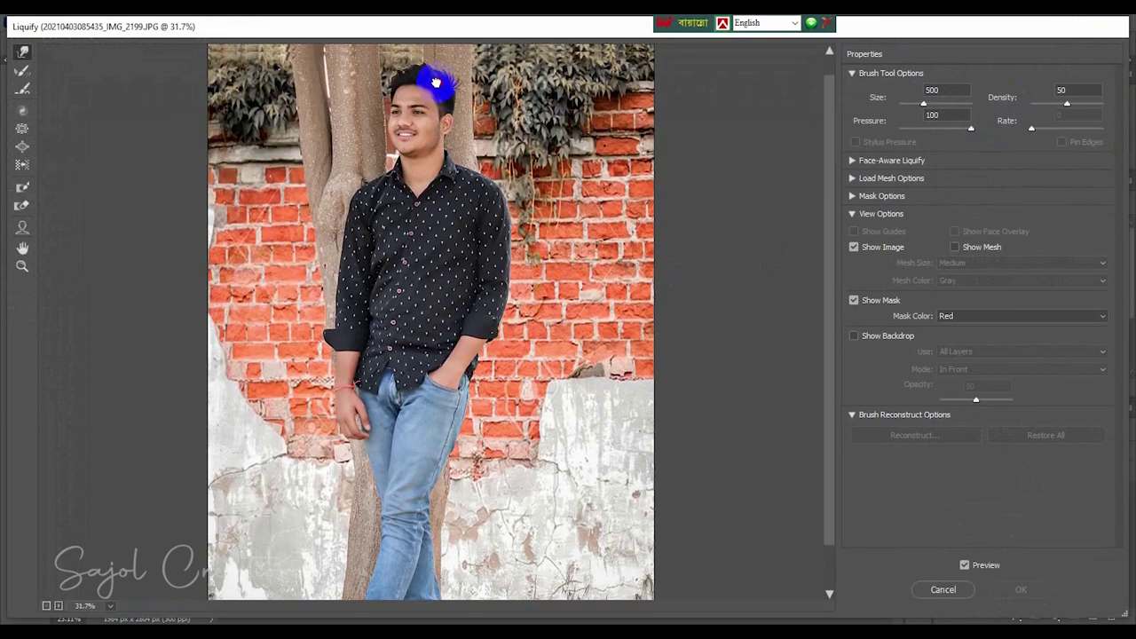
scroll(421, 93, up, 1)
scroll(423, 95, down, 1)
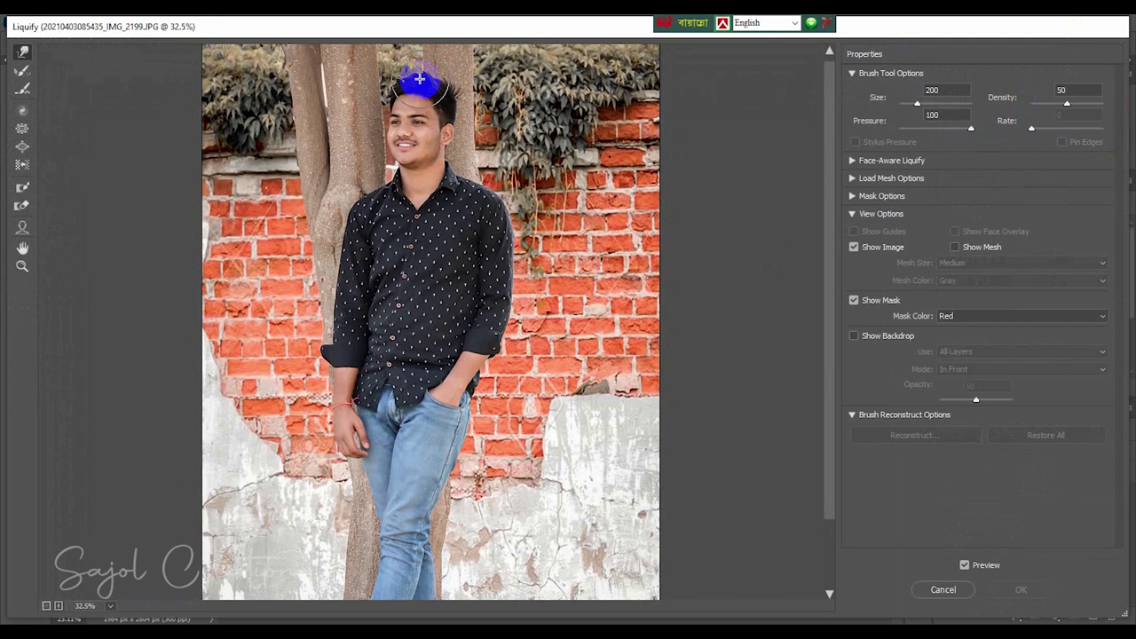
click(427, 78)
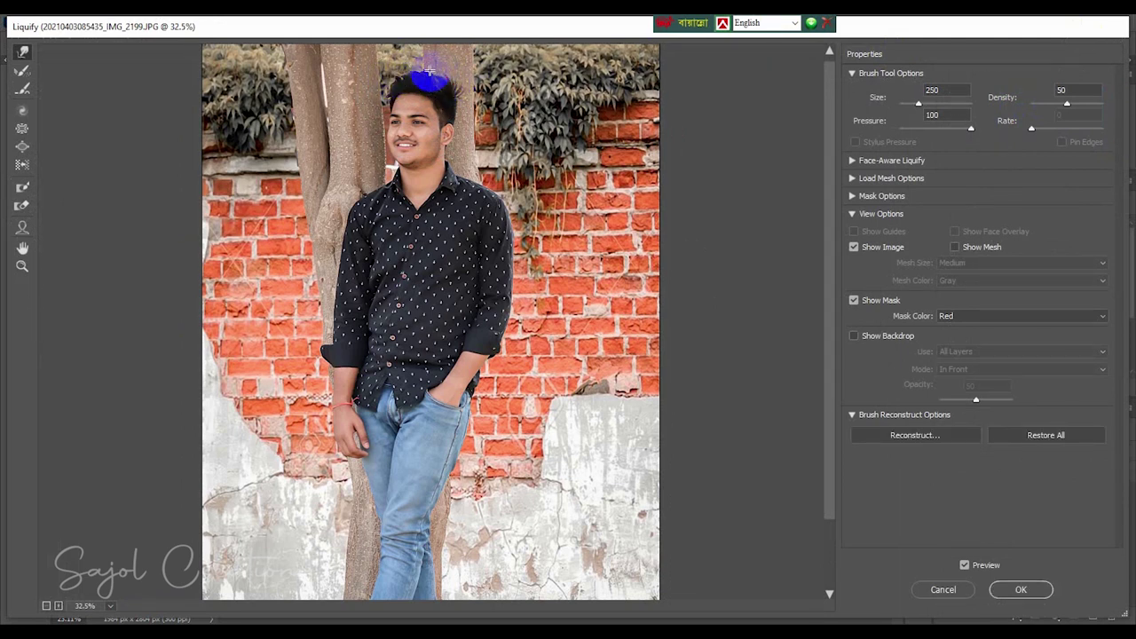
click(965, 566)
click(1016, 590)
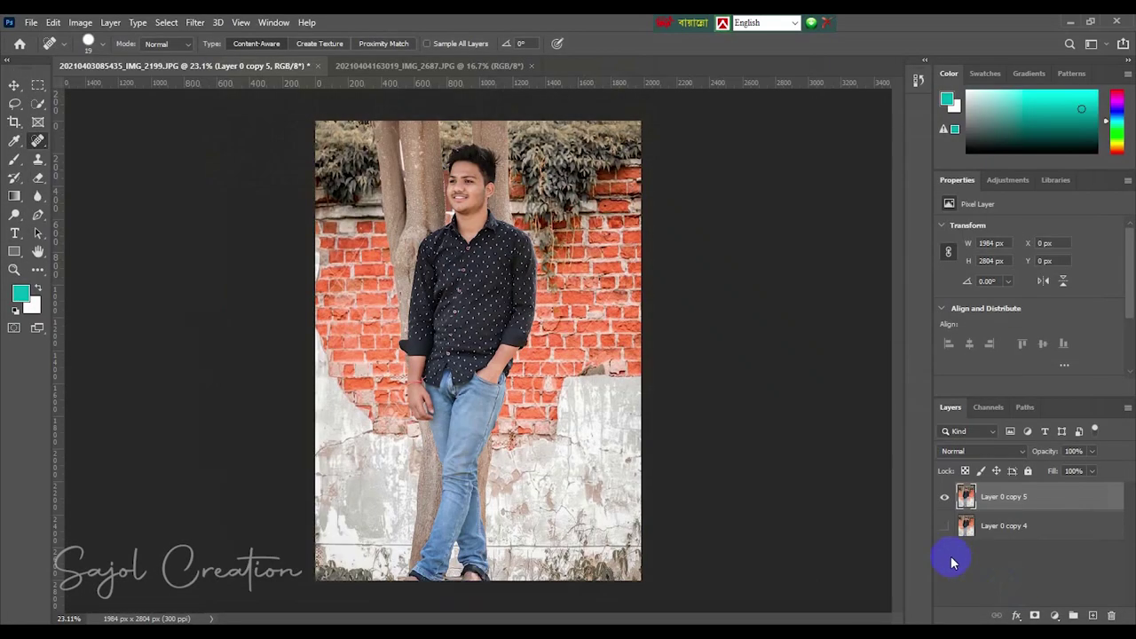
Merge Layer 0 copy 4 with the layer below and duplicate it as Layer 0 copy 6
shift+click(1012, 525)
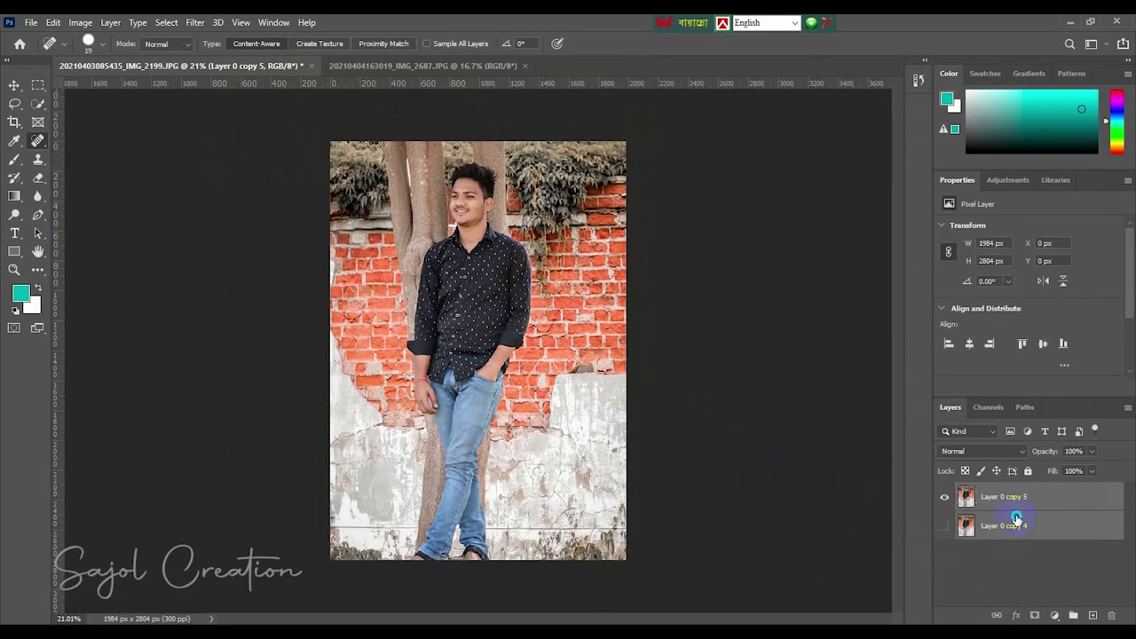
right_click(1017, 526)
click(892, 446)
drag(1066, 501, 1093, 615)
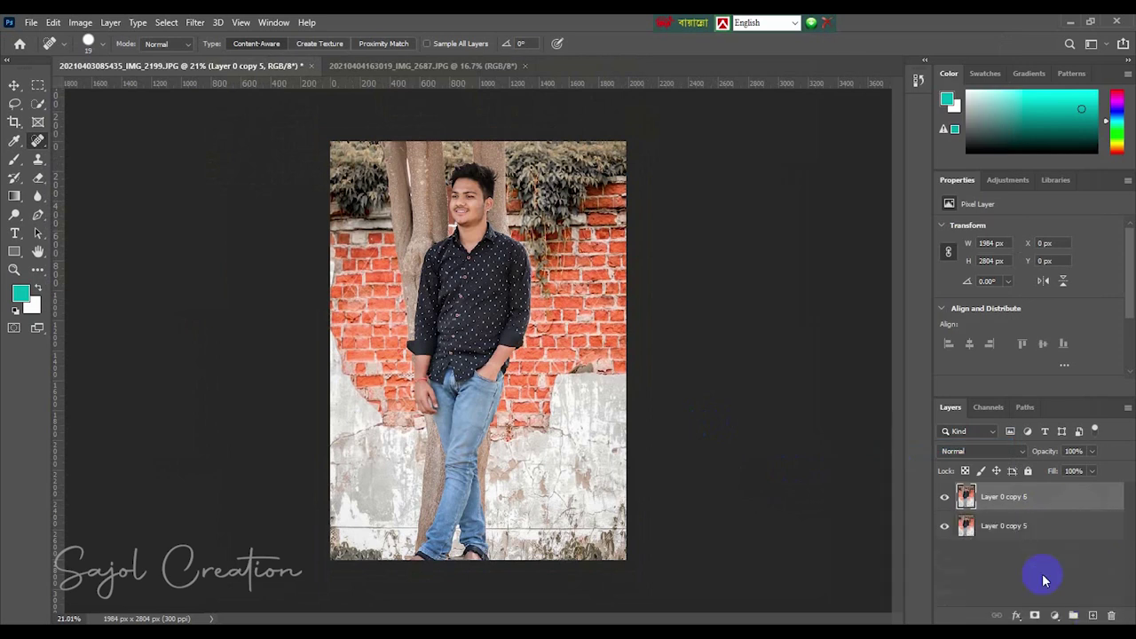
Browse the Wedding profiles in Camera Raw, then cancel without applying changes
click(196, 22)
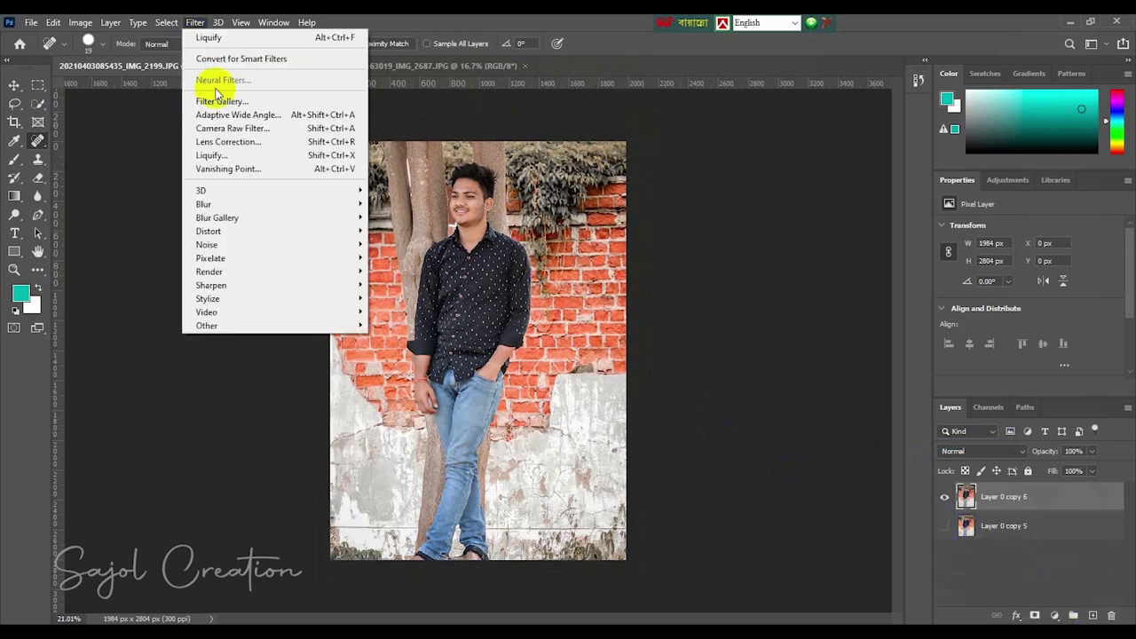
click(229, 129)
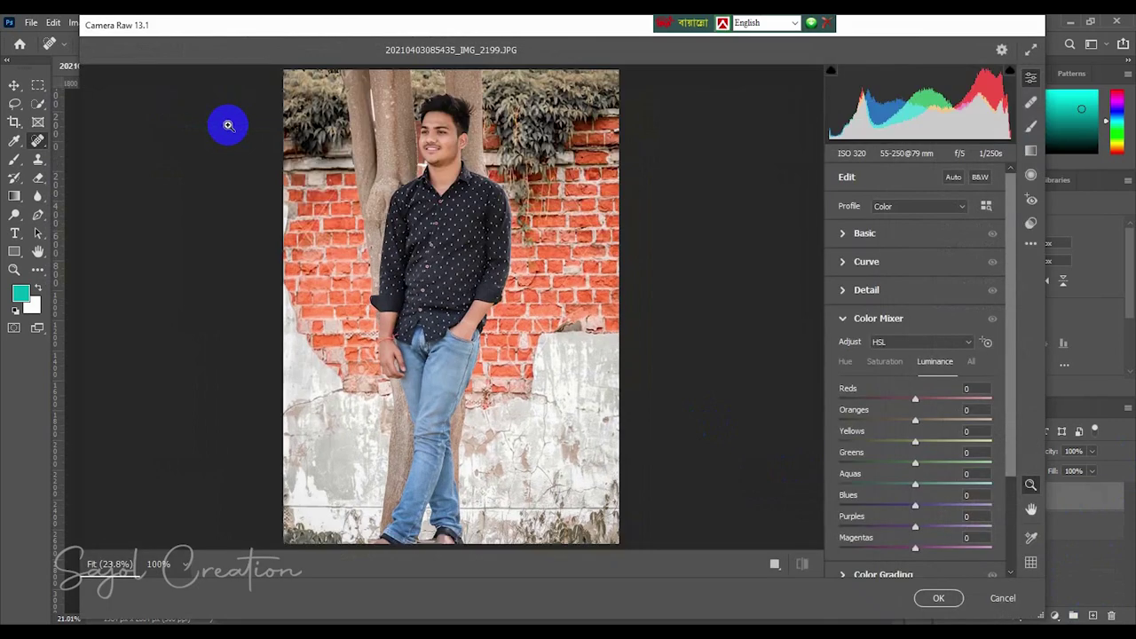
click(986, 206)
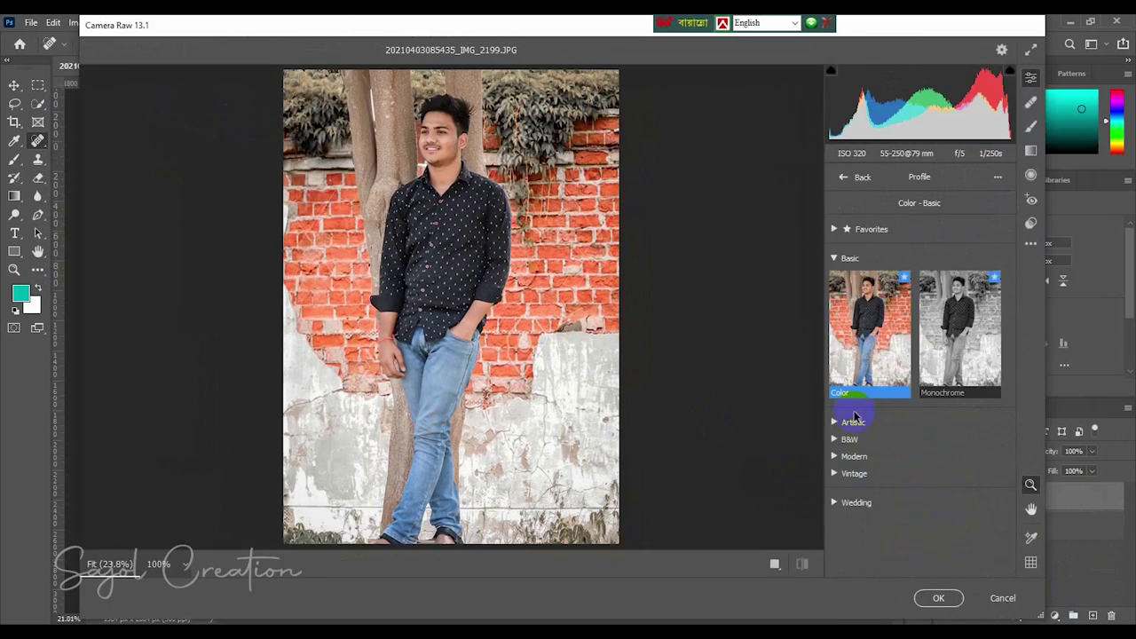
click(835, 503)
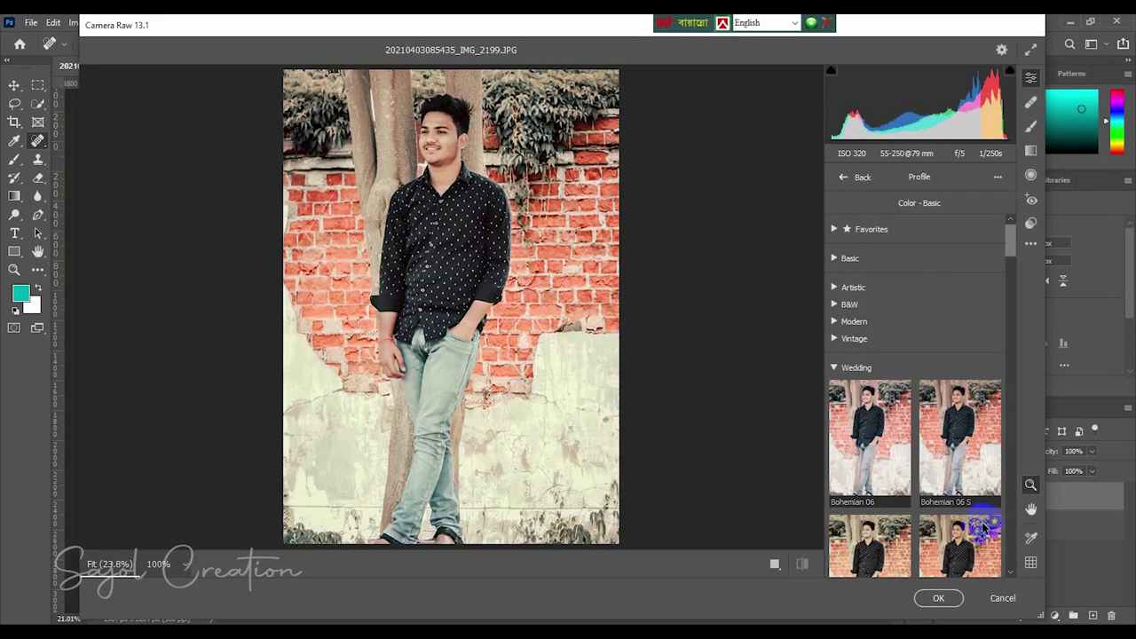
scroll(977, 533, down, 5)
scroll(951, 538, down, 5)
scroll(951, 538, down, 3)
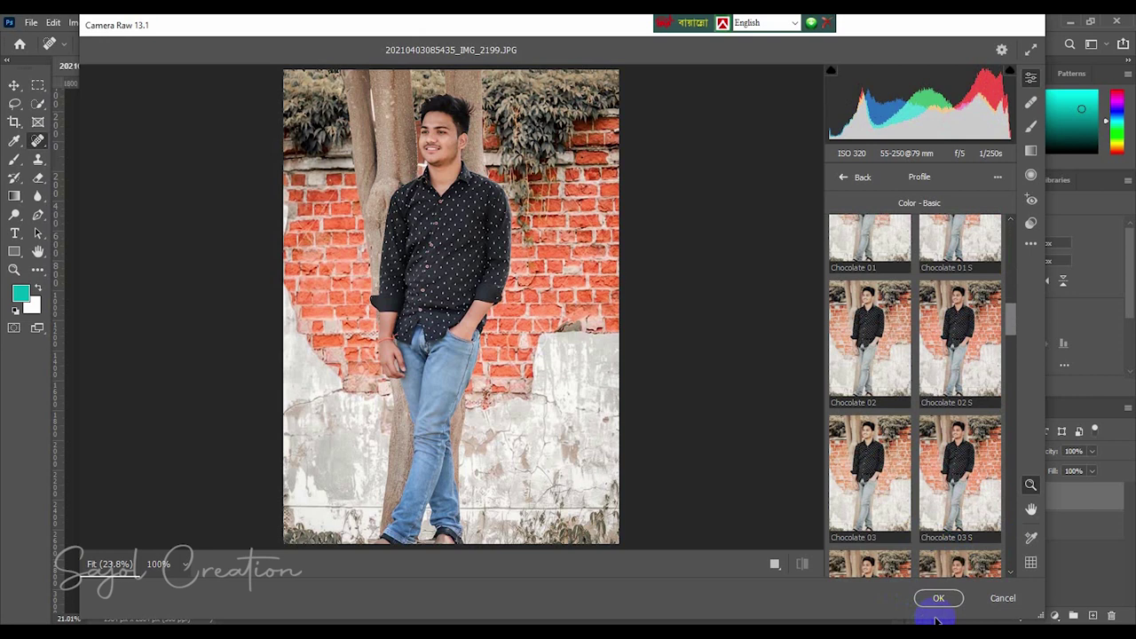
click(987, 599)
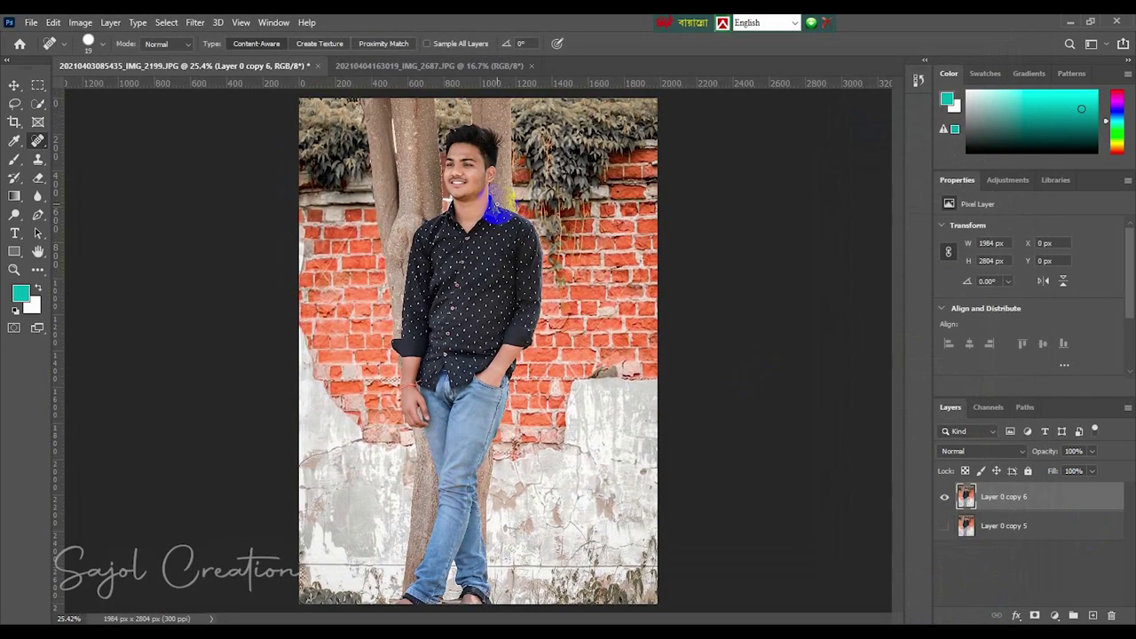
Switch to the Move tool and begin placing an embedded image via File > Place Embedded
click(15, 84)
scroll(479, 177, up, 1)
scroll(517, 171, up, 2)
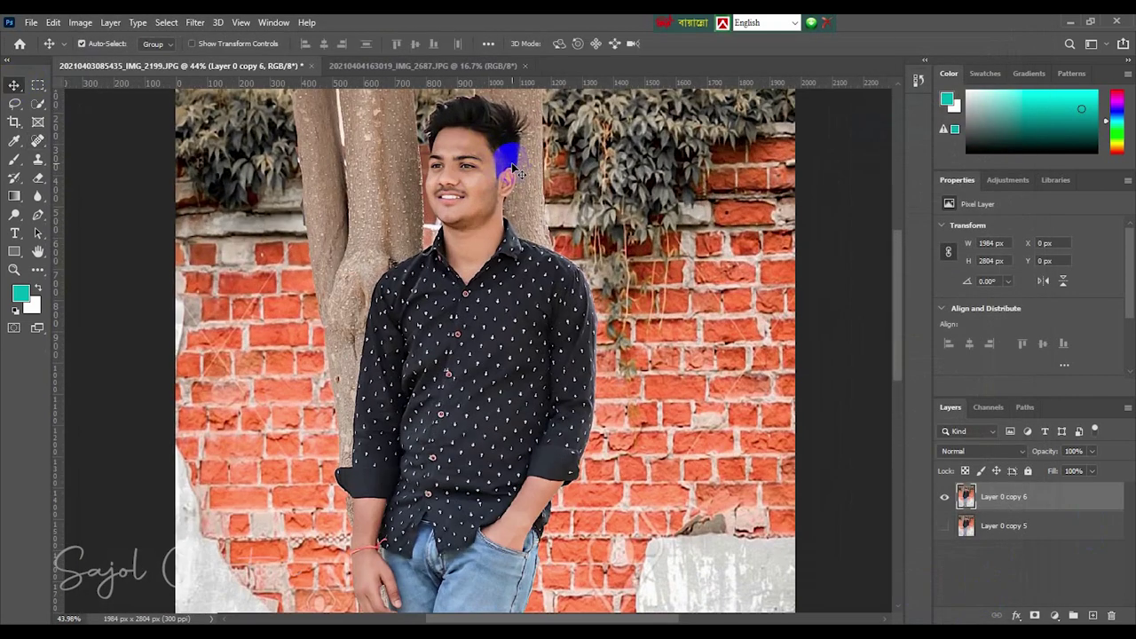
scroll(518, 171, down, 1)
scroll(515, 171, down, 1)
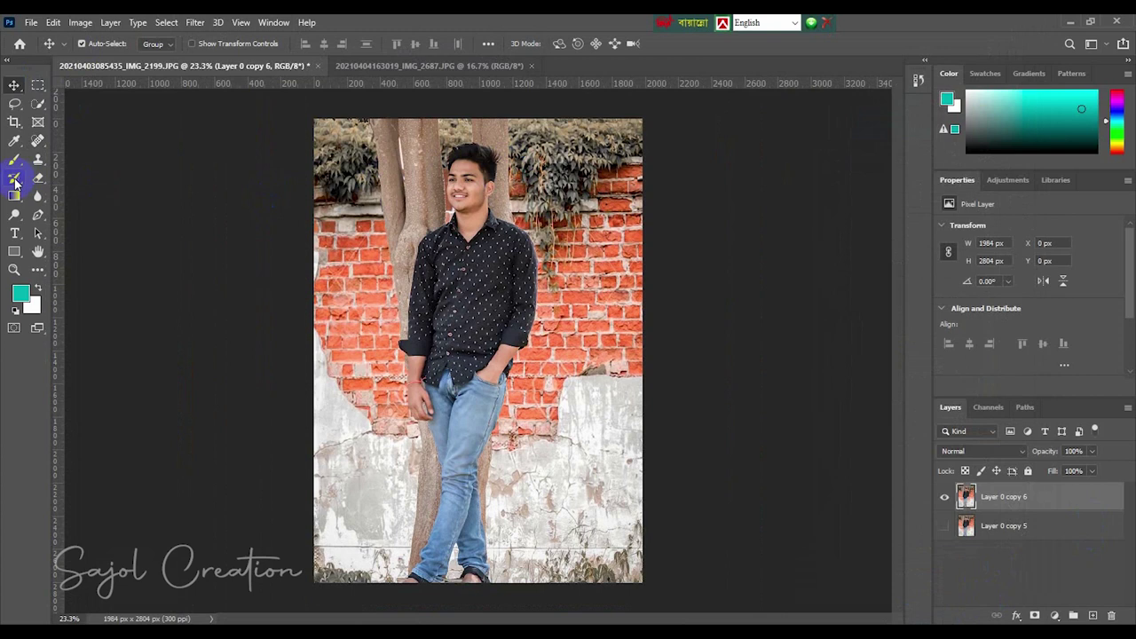
click(31, 22)
click(84, 307)
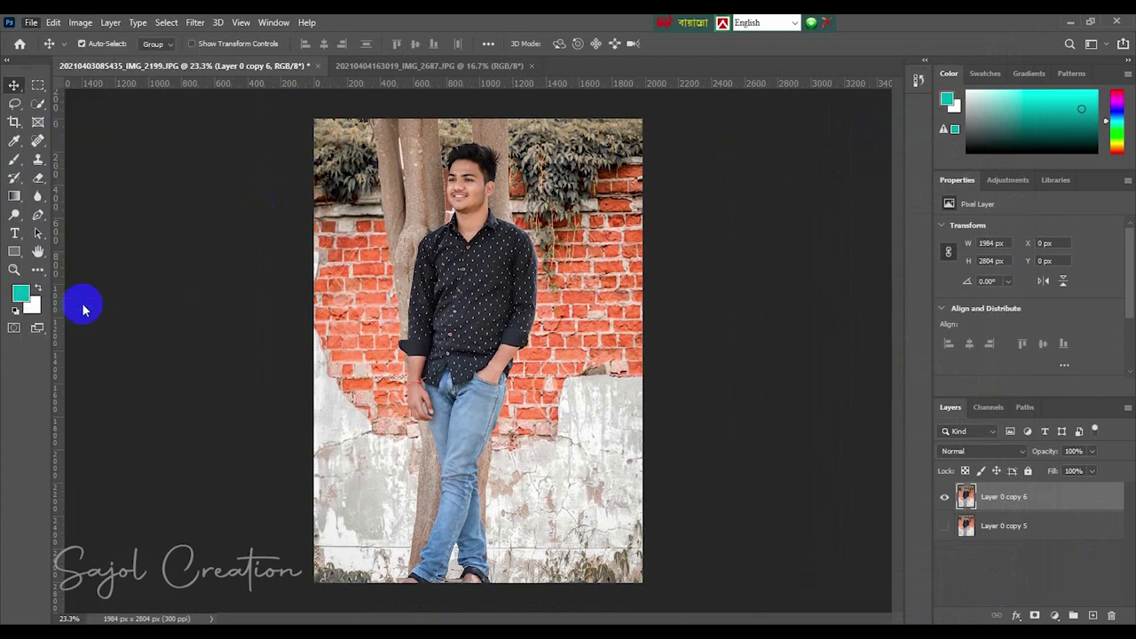
scroll(444, 293, down, 5)
Place the PicsArt logo image and set its blend mode to Multiply
double_click(665, 317)
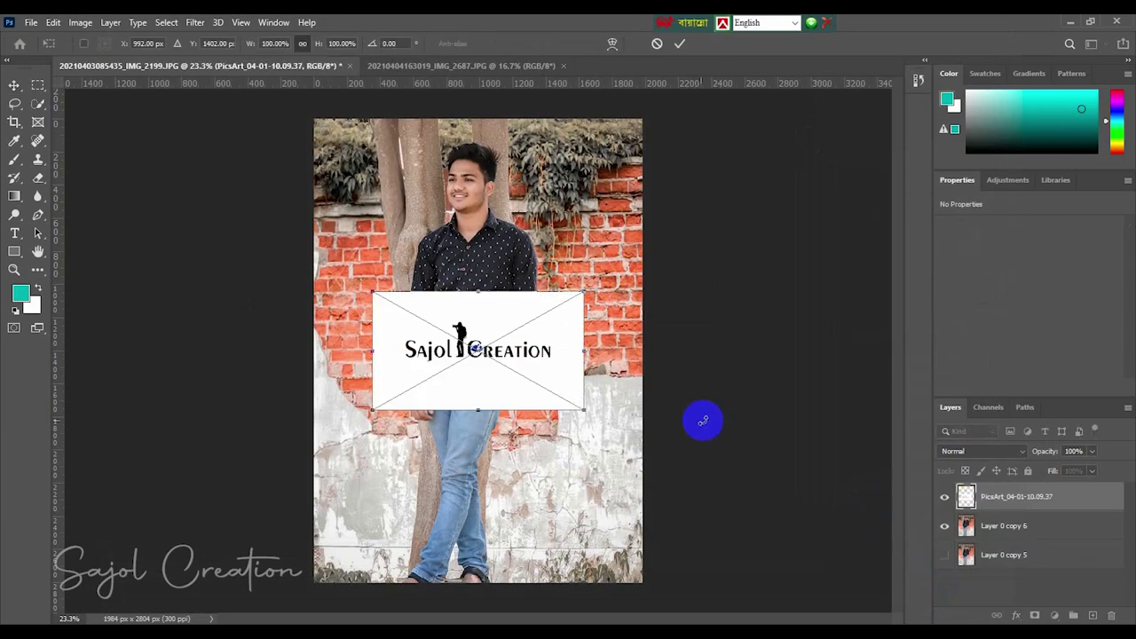
click(1005, 451)
click(987, 327)
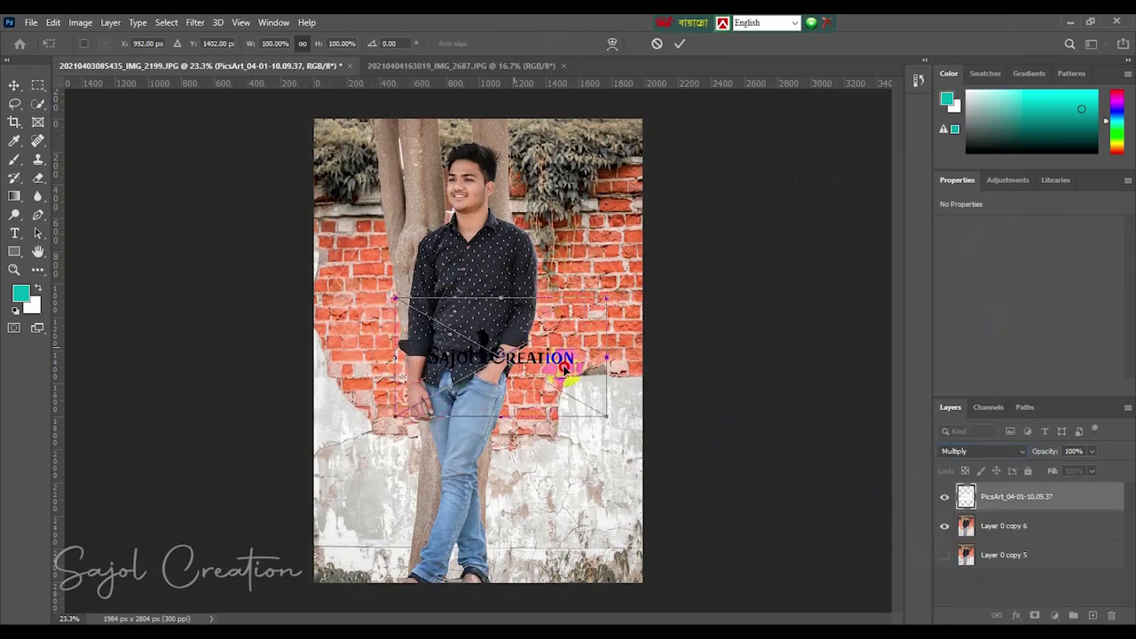
Shrink the logo to 697 × 411 px and position it on the lower-right plaster wall
drag(522, 349, 616, 459)
drag(680, 519, 620, 494)
click(680, 43)
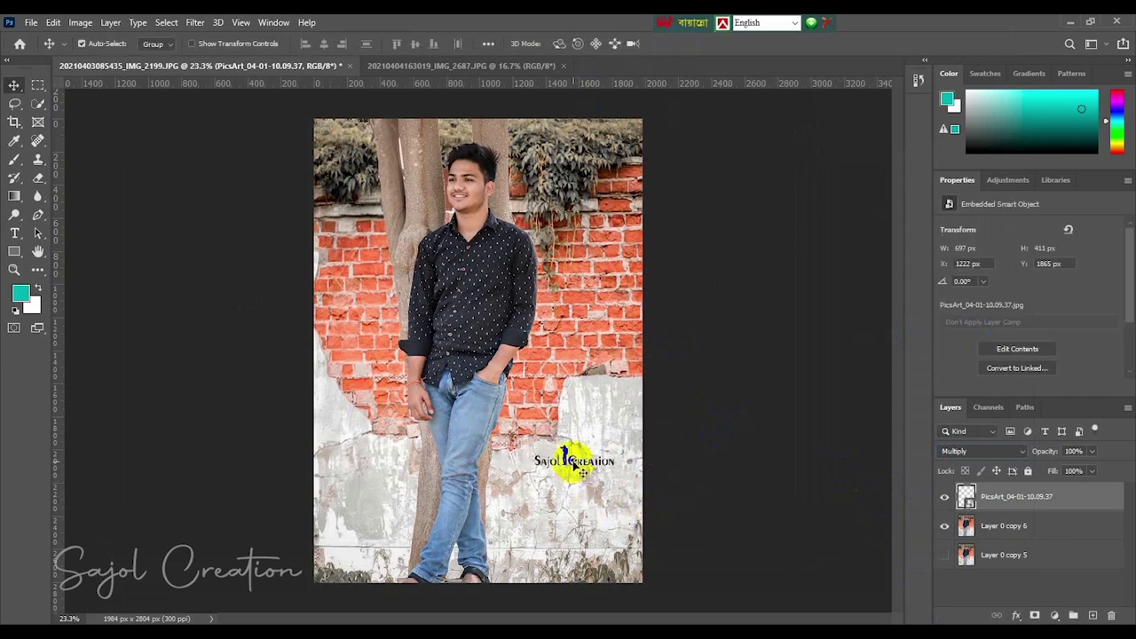
mouse_move(578, 456)
mouse_down()
mouse_move(601, 399)
mouse_move(578, 388)
mouse_up()
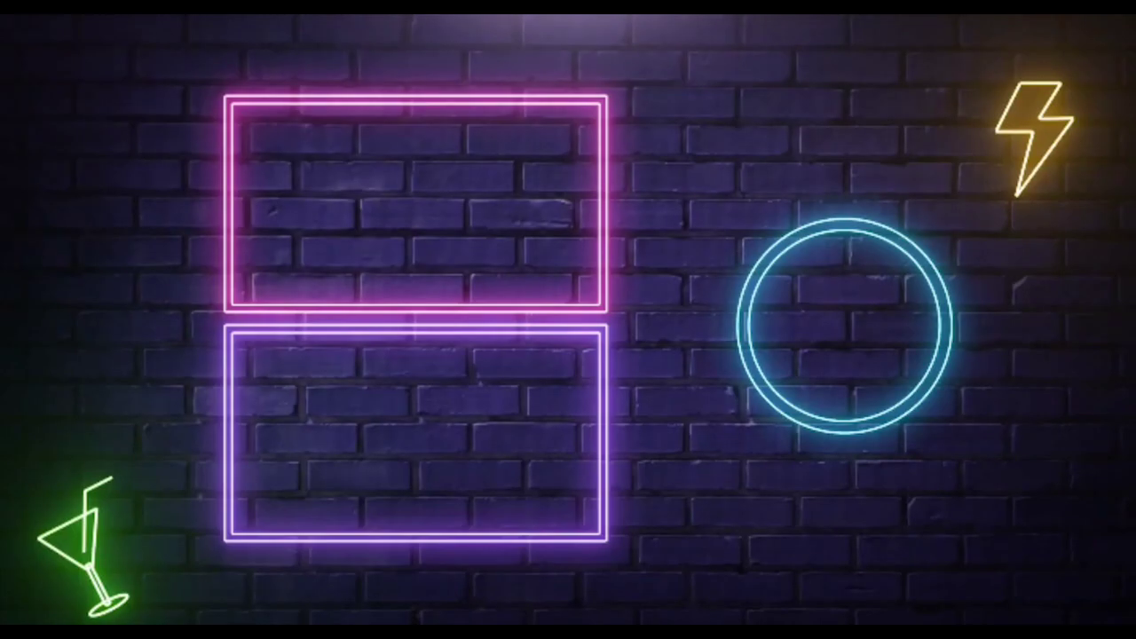